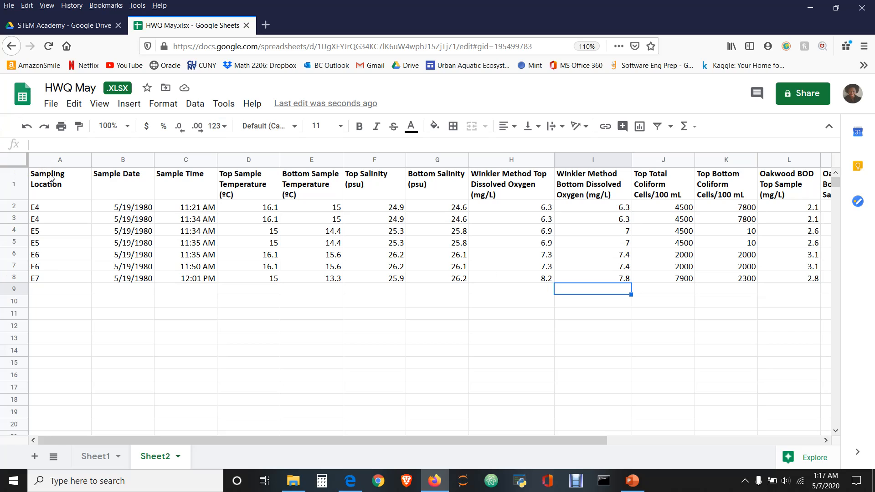
# - Copy the Sampling Location column with its header, A1:A8, into the empty area starting at cell A10
pyautogui.moveTo(50, 178); pyautogui.dragTo(62, 280)
pyautogui.hotkey('ctrl', 'c')
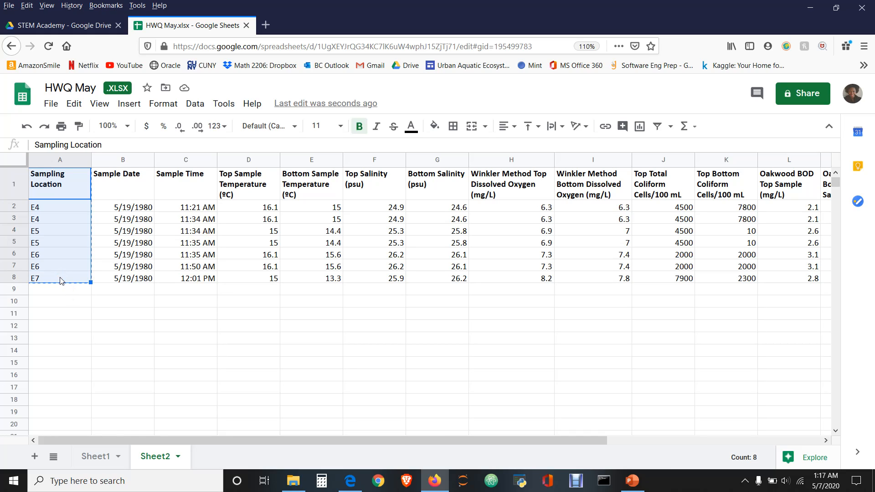
pyautogui.click(70, 305)
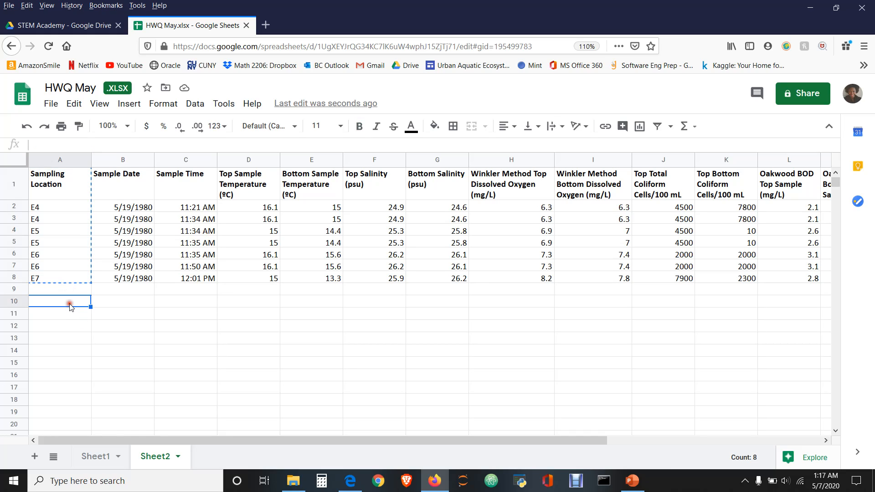
pyautogui.hotkey('ctrl', 'v')
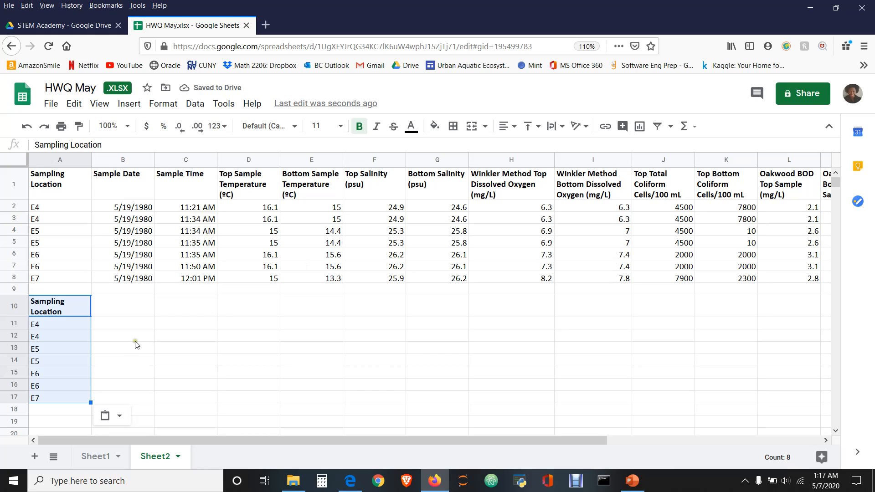
# - Enter the header "Dissolved Oxygen (mg/L)" in cell B10, beside the copied Sampling Location header
pyautogui.click(129, 308)
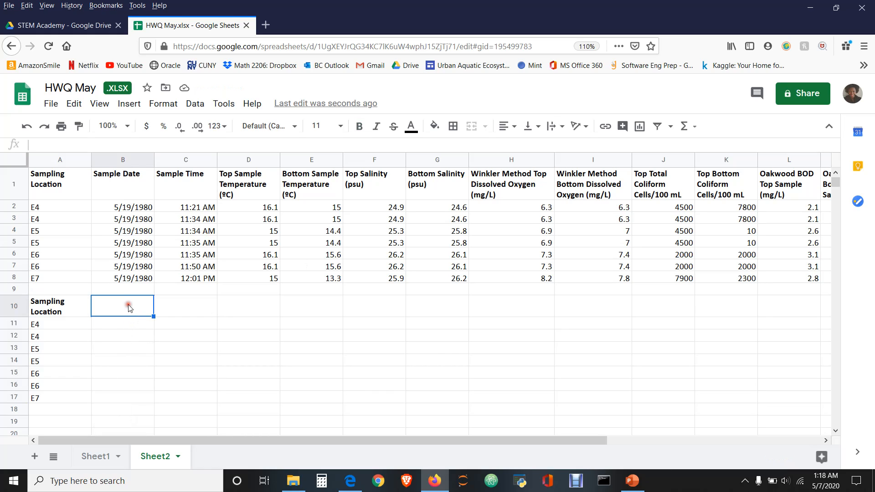
pyautogui.write('Dissolved')
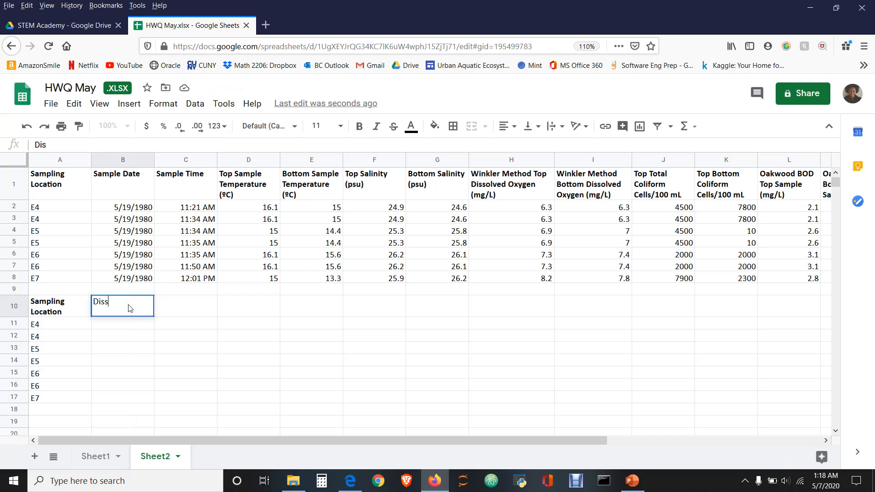
pyautogui.write(' Ox')
pyautogui.write('ygen')
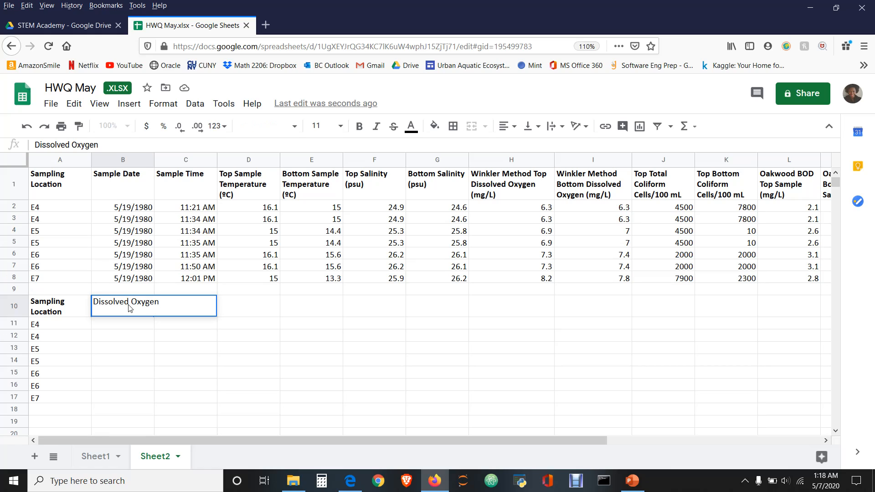
pyautogui.write(' (')
pyautogui.write('mg')
pyautogui.write('/')
pyautogui.write('L')
pyautogui.write(')')
pyautogui.press('Return')
# - Make the Dissolved Oxygen (mg/L) header in B10 bold and wrap its text within the cell
pyautogui.click(129, 308)
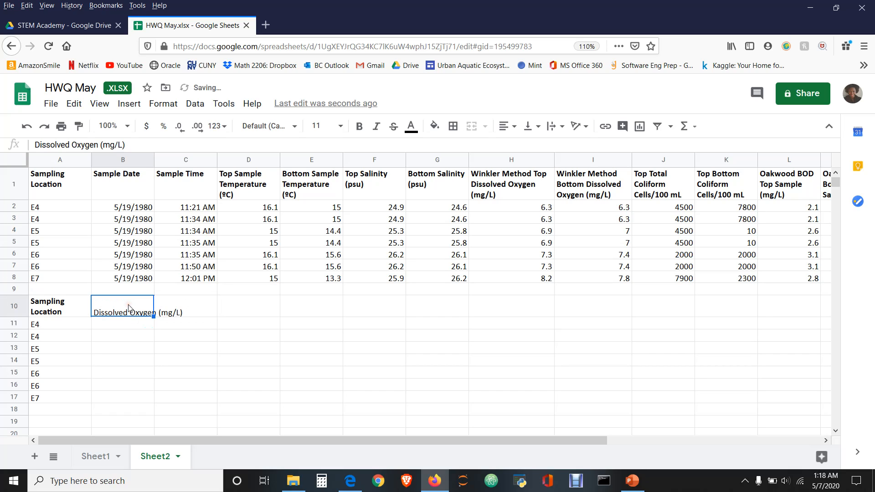
pyautogui.hotkey('ctrl', 'b')
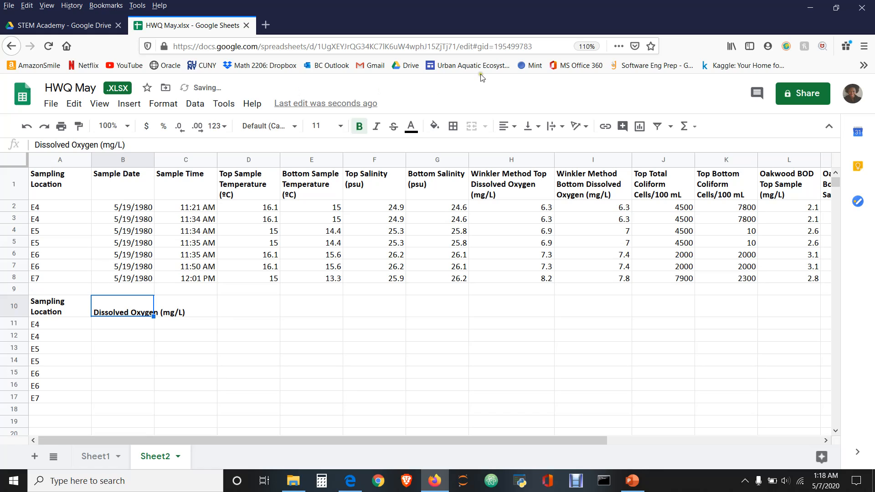
pyautogui.click(554, 126)
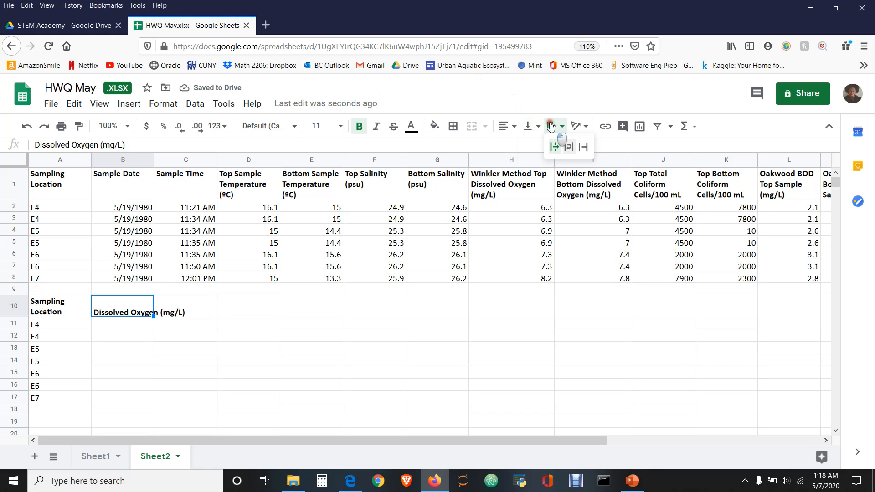
pyautogui.click(566, 148)
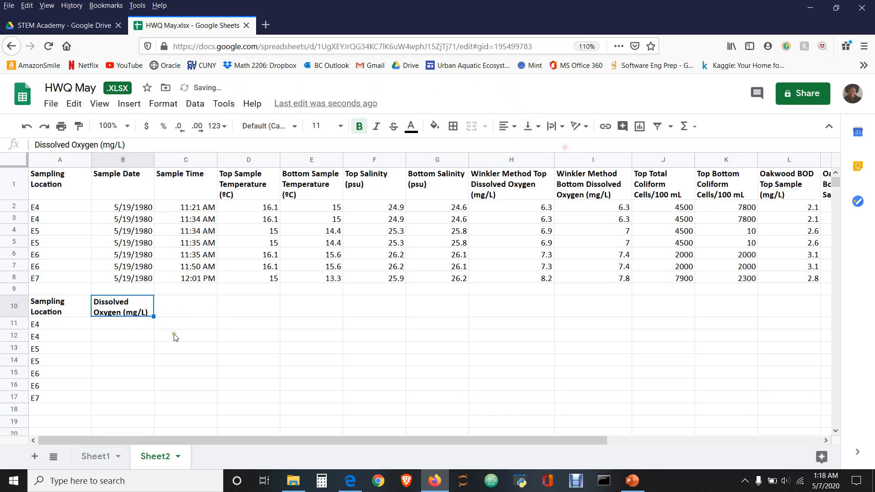
# - In cell B11, average the first row's top and bottom dissolved oxygen readings with an AVERAGE formula over H2:I2
pyautogui.click(137, 322)
pyautogui.write('=')
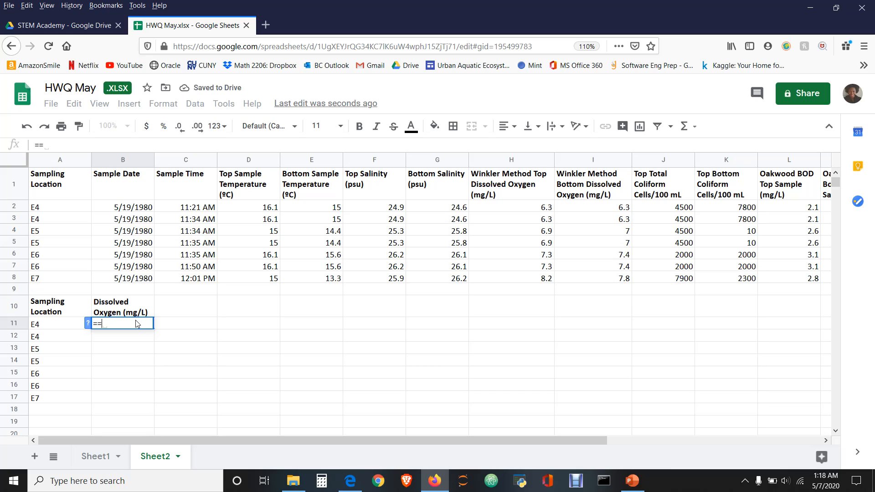
pyautogui.write('ave')
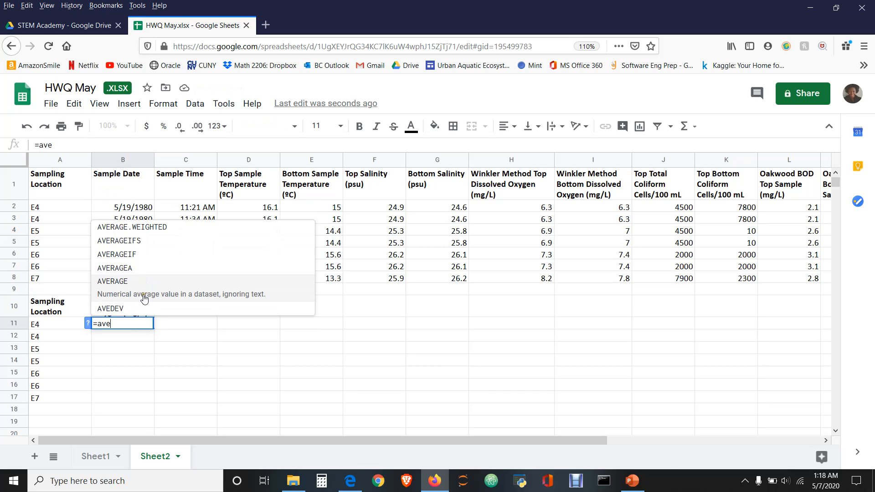
pyautogui.click(142, 295)
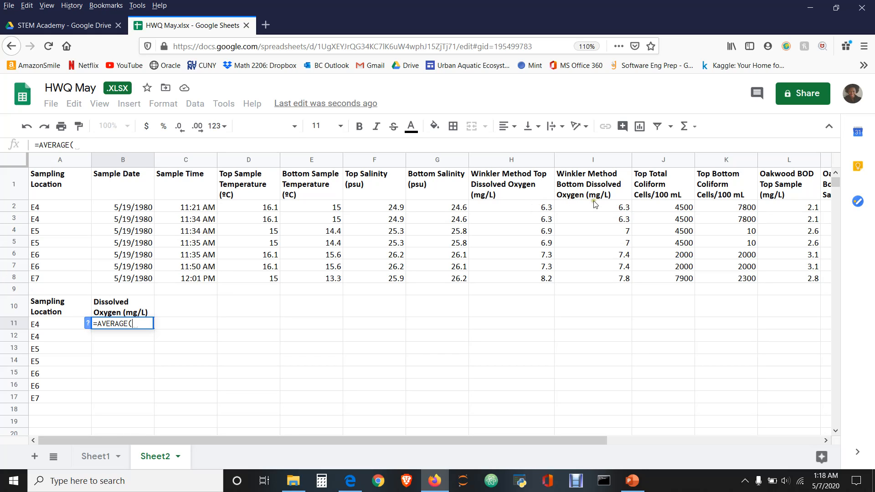
pyautogui.moveTo(519, 209); pyautogui.dragTo(580, 210)
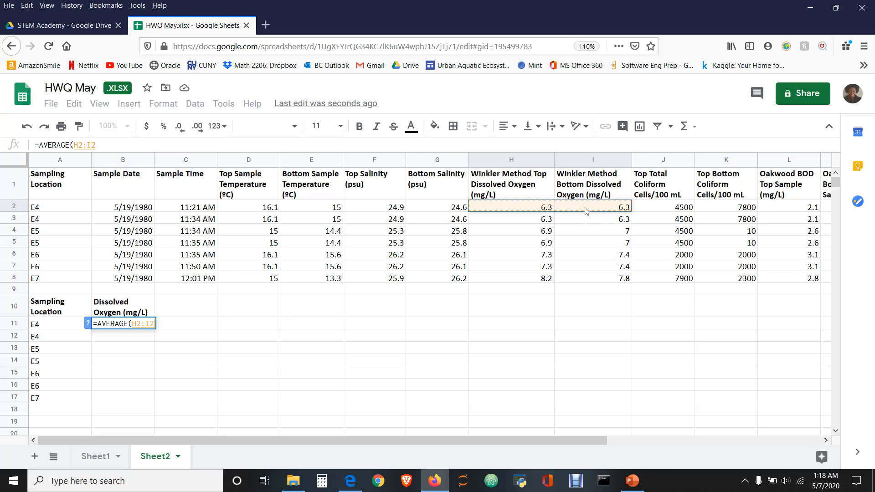
pyautogui.press('Return')
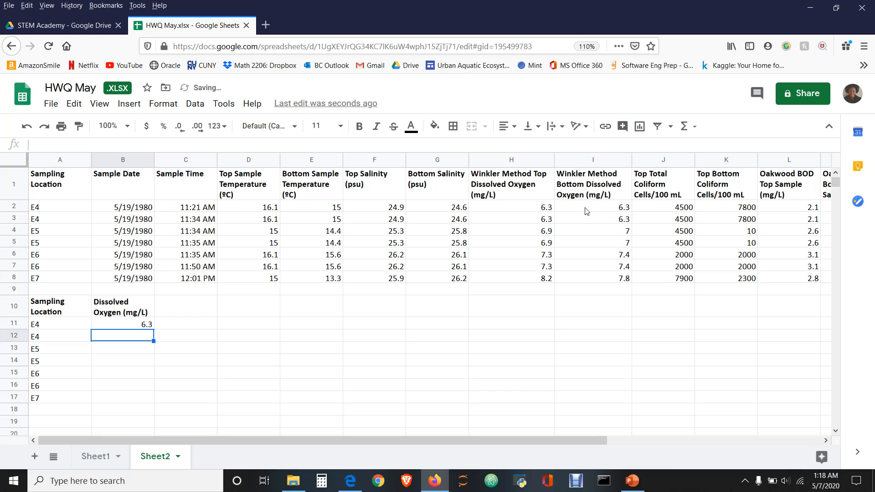
# - Fill the average formula from B11 down to B17 and format those averages with two decimal places
pyautogui.click(149, 325)
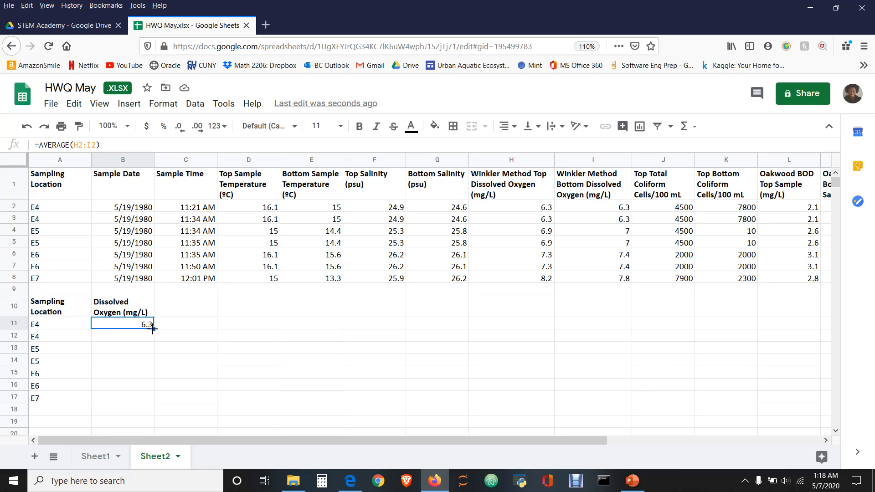
pyautogui.moveTo(153, 329); pyautogui.dragTo(153, 402)
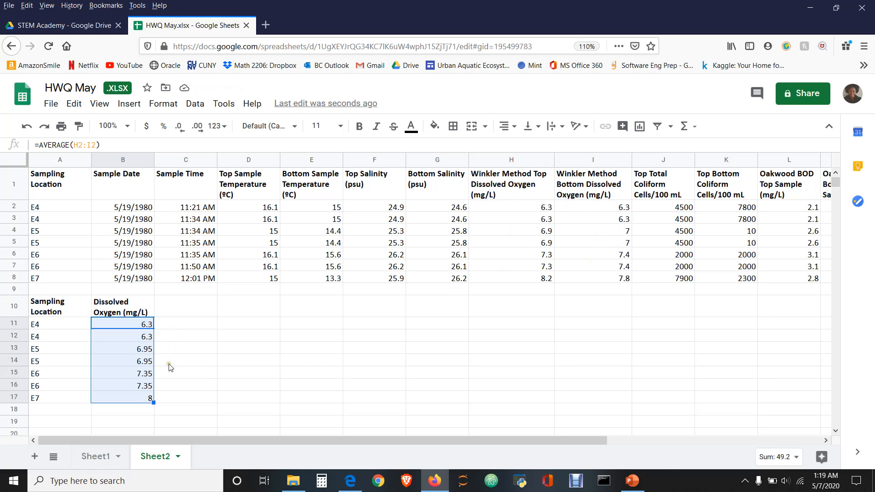
pyautogui.click(199, 130)
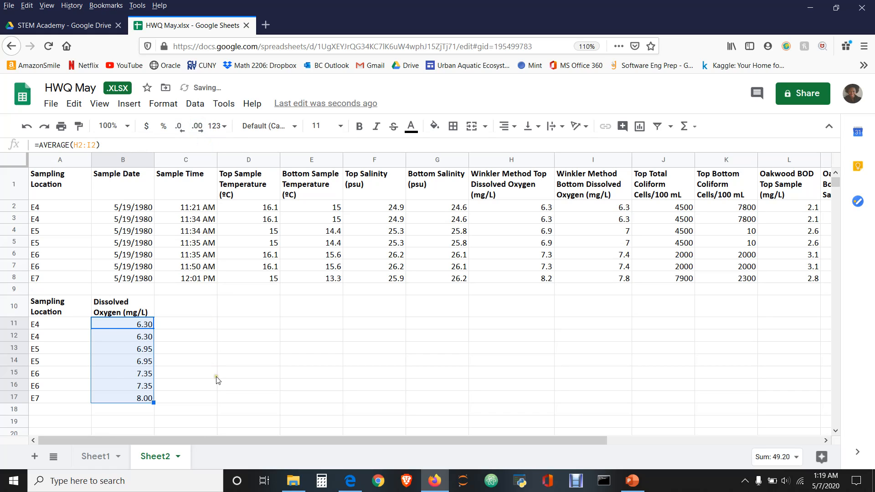
pyautogui.click(225, 386)
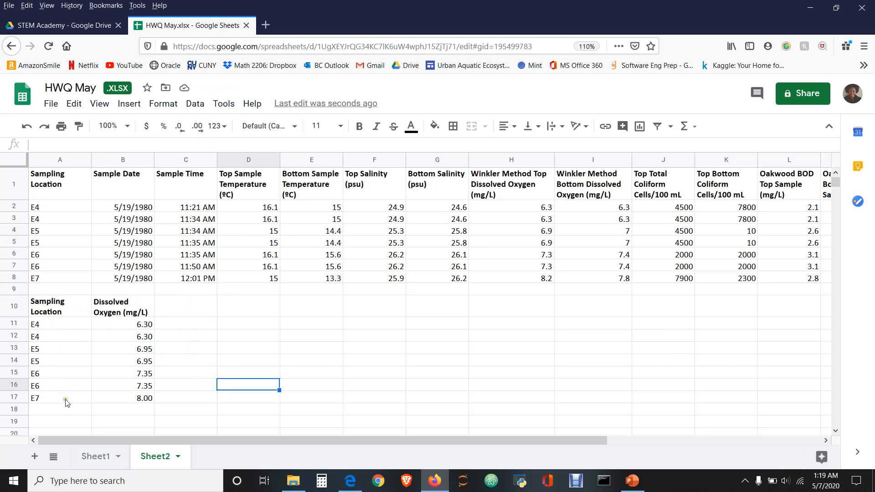
# - Enter the header "Dissolved Oxygen Swimming/Bathing Standard" in cell C10
pyautogui.click(198, 312)
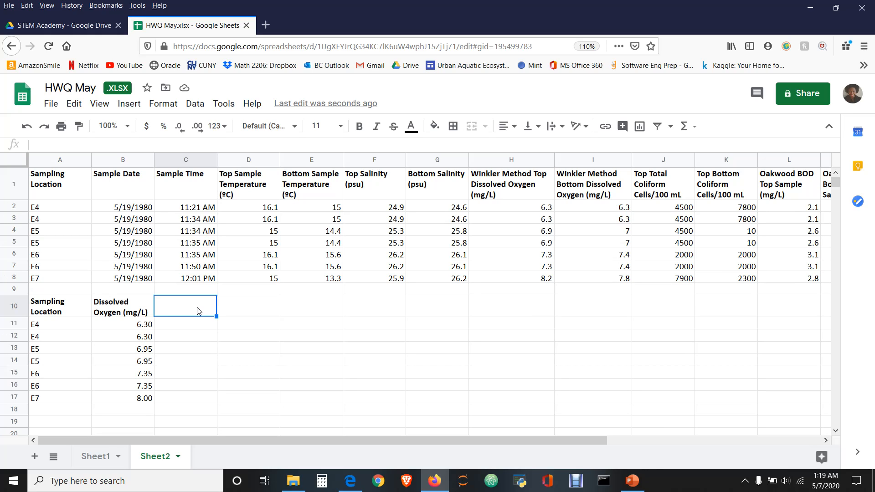
pyautogui.write('Dissolve')
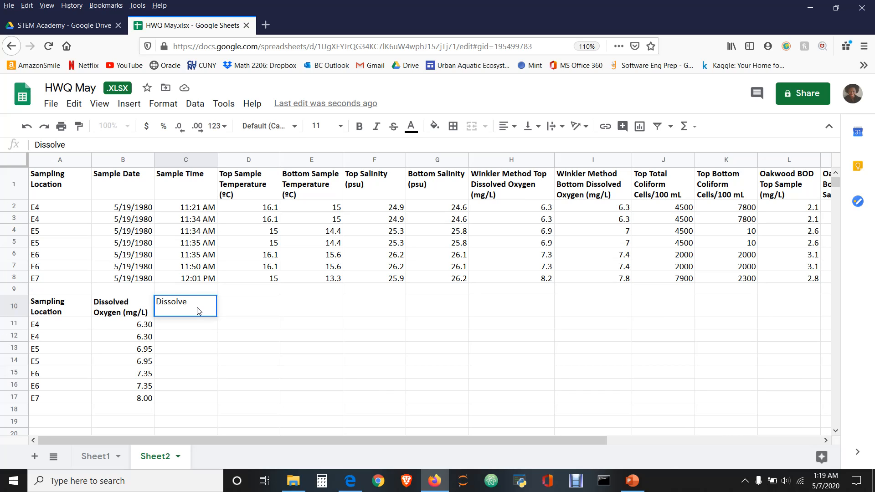
pyautogui.write('d ')
pyautogui.write('Oxygen')
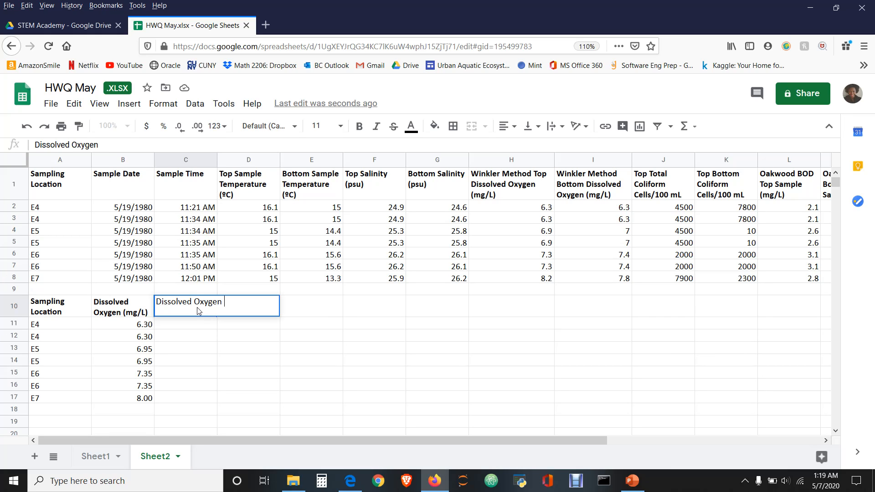
pyautogui.write(' Stand')
pyautogui.press('BackSpace')
pyautogui.press('BackSpace')
pyautogui.press('BackSpace')
pyautogui.press('BackSpace')
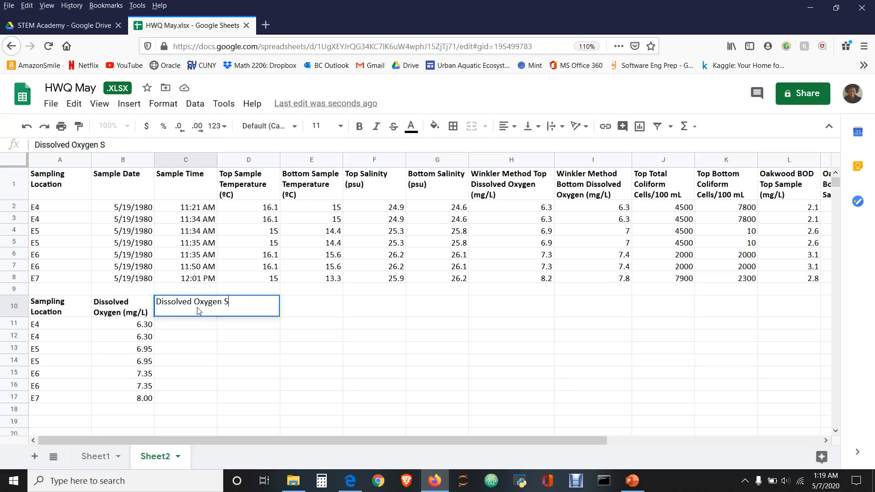
pyautogui.write('wimming ')
pyautogui.write('/')
pyautogui.write('Bathing S')
pyautogui.write('tandard')
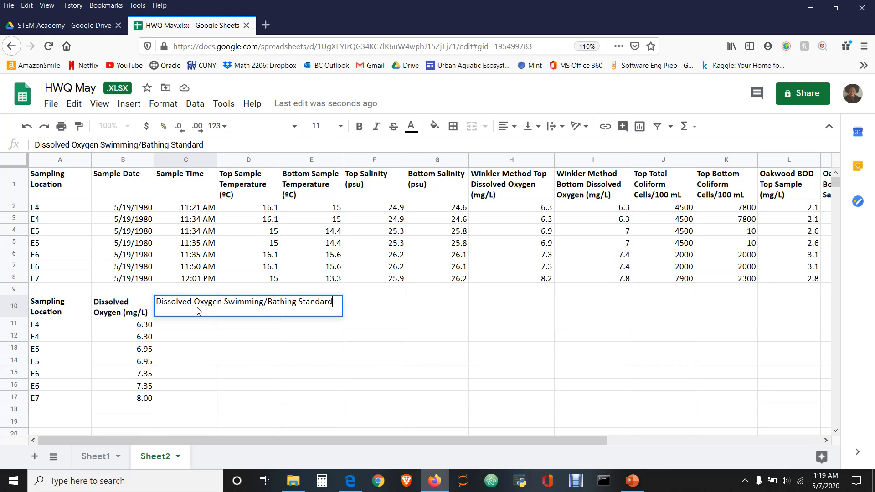
pyautogui.press('Return')
# - Make the Dissolved Oxygen Swimming/Bathing Standard header in C10 bold and wrap its text within the cell
pyautogui.click(186, 307)
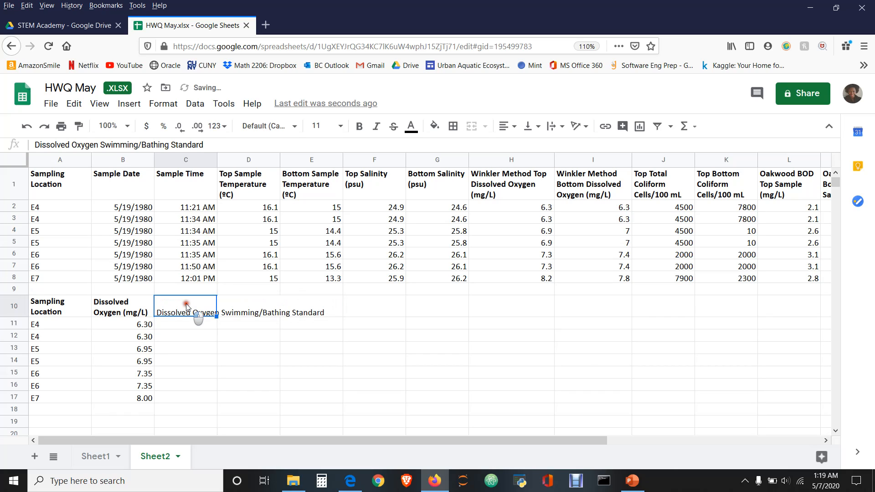
pyautogui.hotkey('ctrl', 'b')
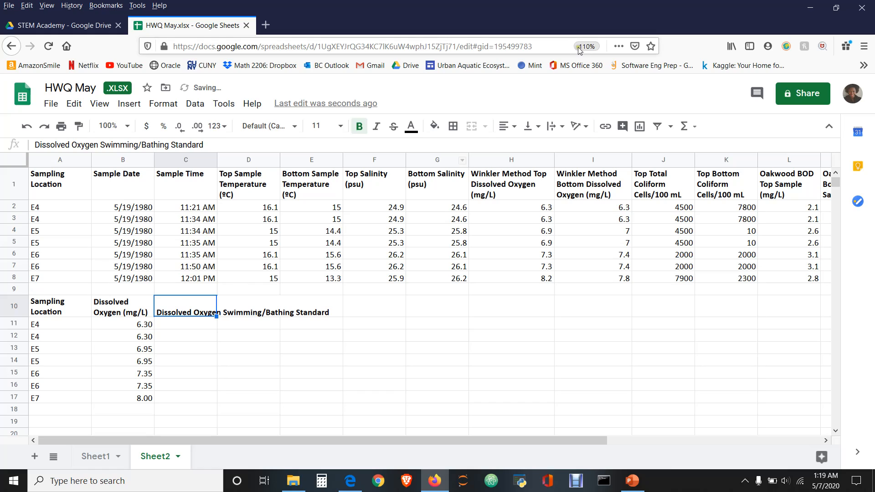
pyautogui.click(528, 128)
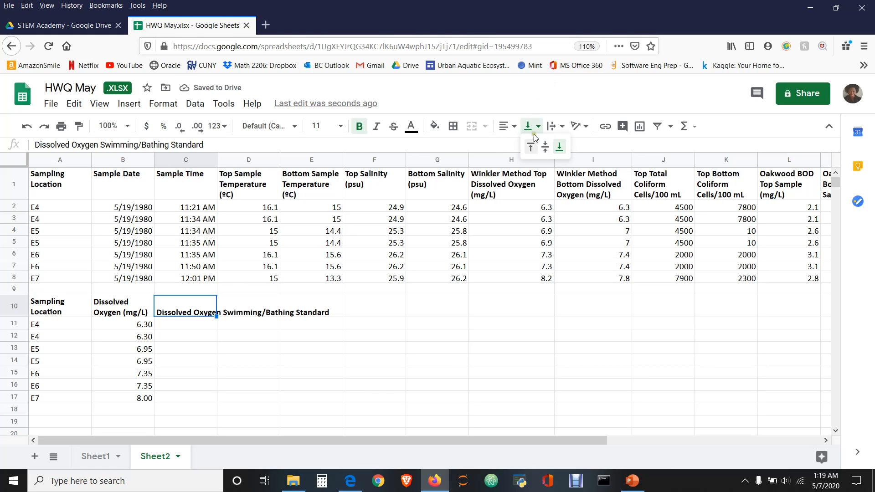
pyautogui.click(553, 127)
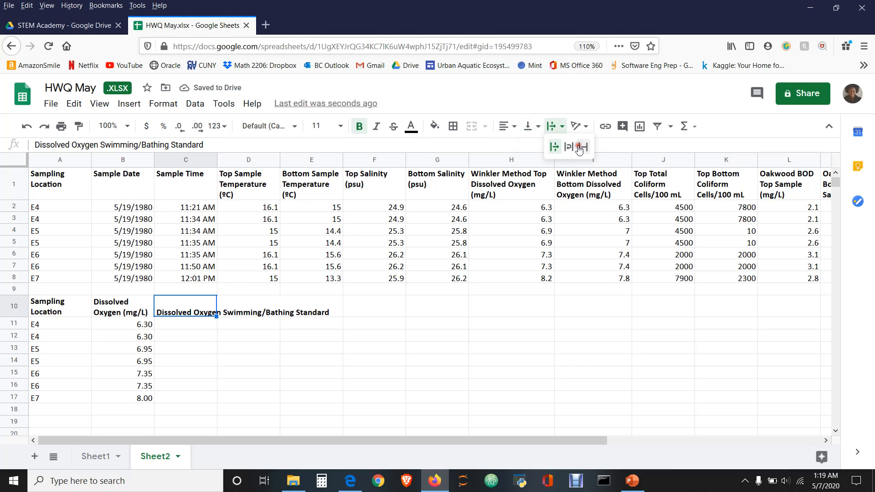
pyautogui.click(578, 145)
pyautogui.click(554, 130)
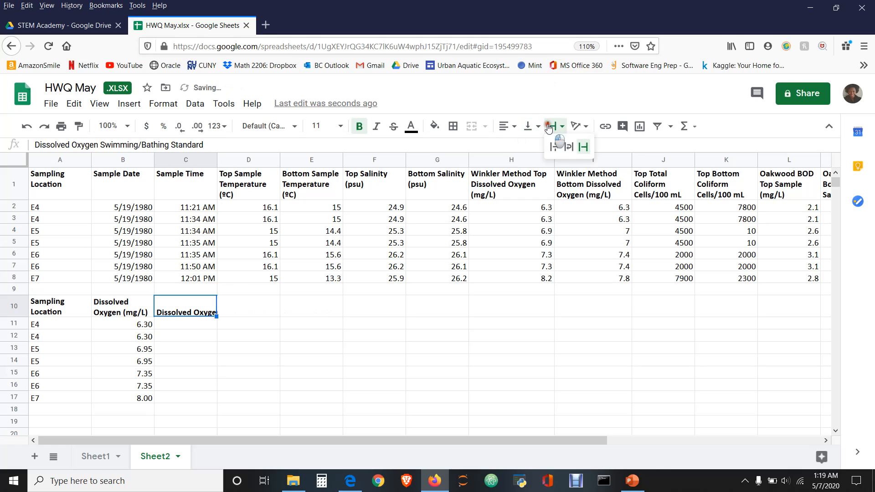
pyautogui.click(569, 146)
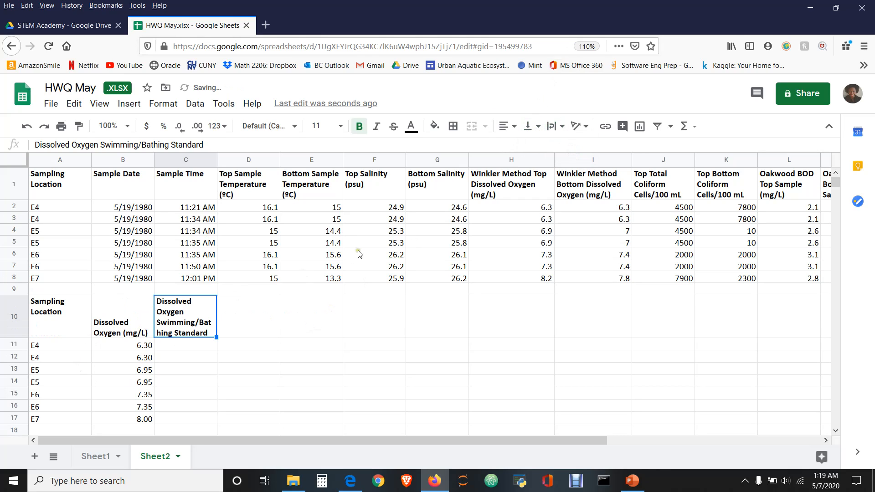
# - Align the B10 header to the top of its cell and widen column C enough to keep "Swimming/Bathing" on one line
pyautogui.click(120, 321)
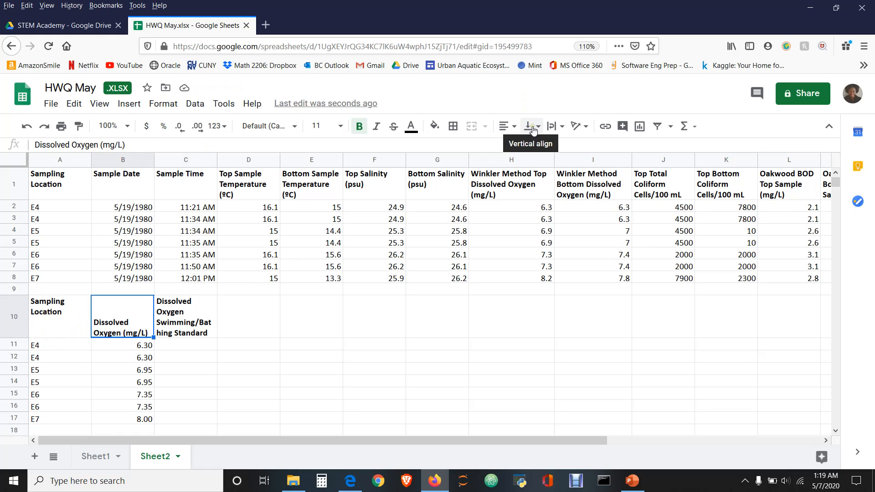
pyautogui.click(533, 128)
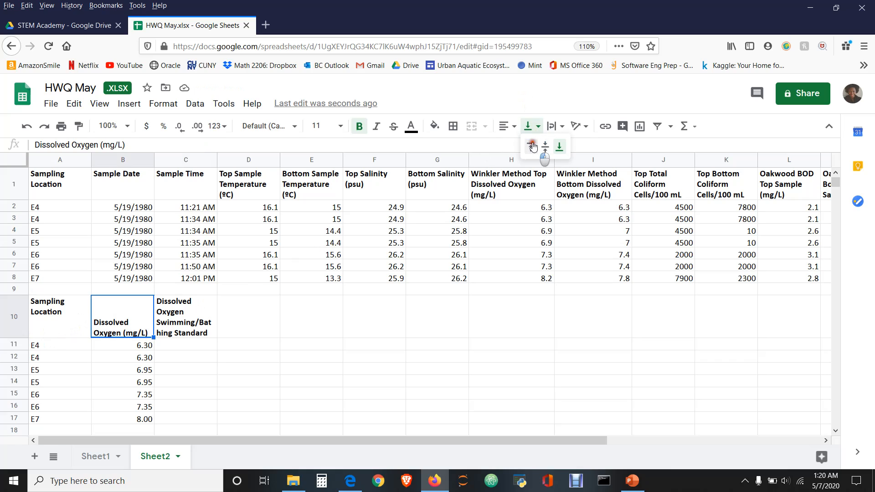
pyautogui.click(533, 146)
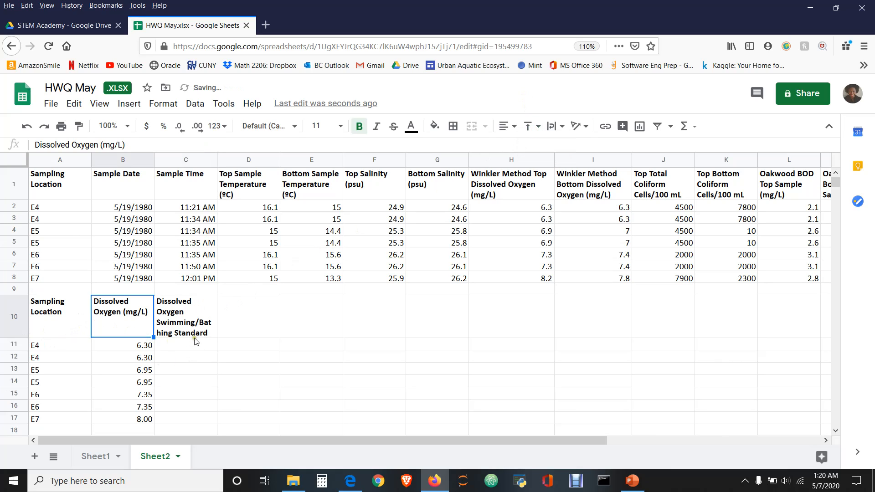
pyautogui.moveTo(217, 158); pyautogui.dragTo(233, 158)
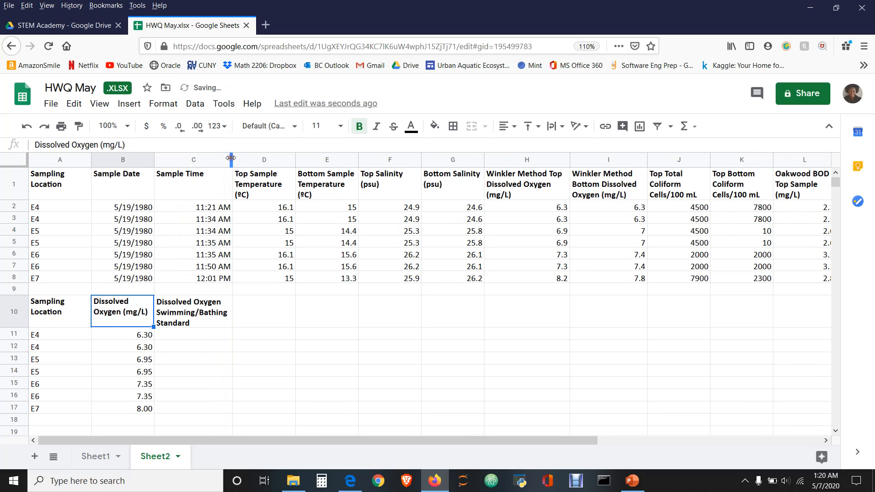
pyautogui.click(185, 325)
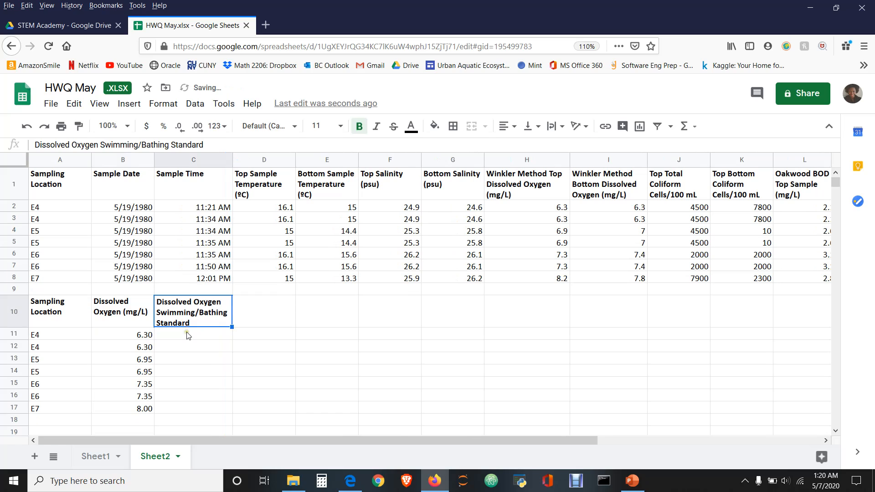
# - Enter the standard value 4 in C11 and fill it down through C17
pyautogui.click(188, 334)
pyautogui.write('4')
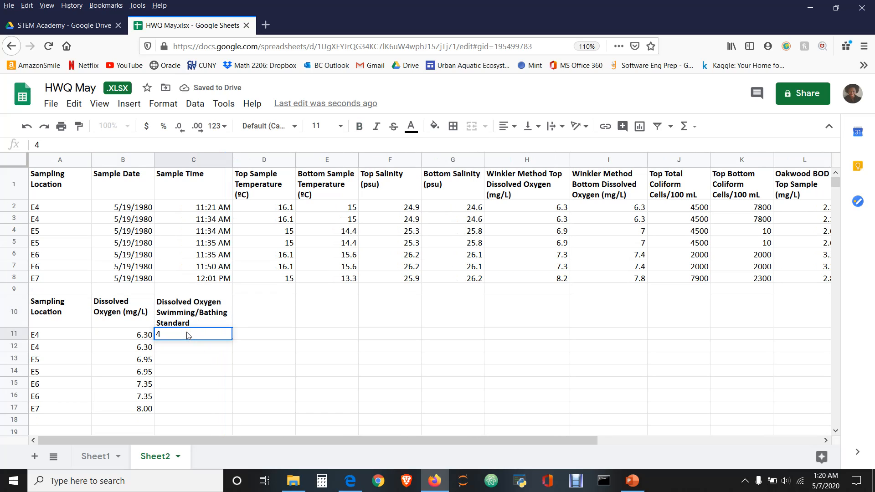
pyautogui.press('Return')
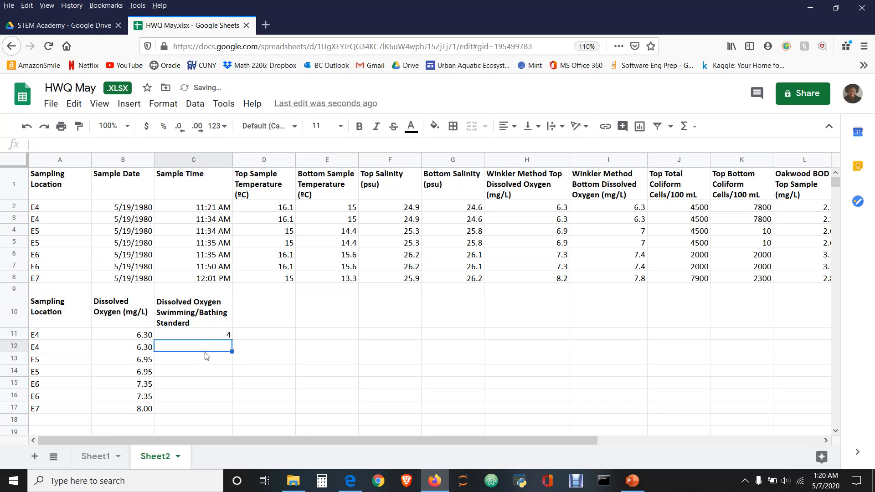
pyautogui.click(208, 327)
pyautogui.click(211, 333)
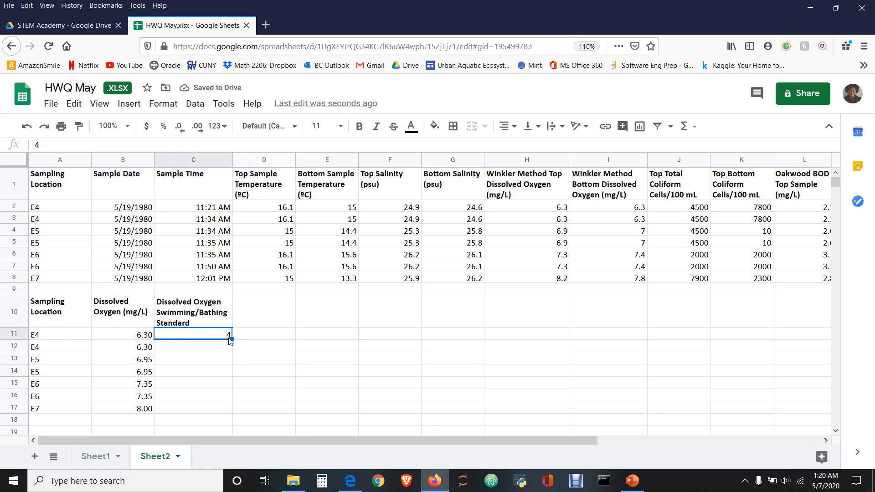
pyautogui.moveTo(232, 339); pyautogui.dragTo(233, 407)
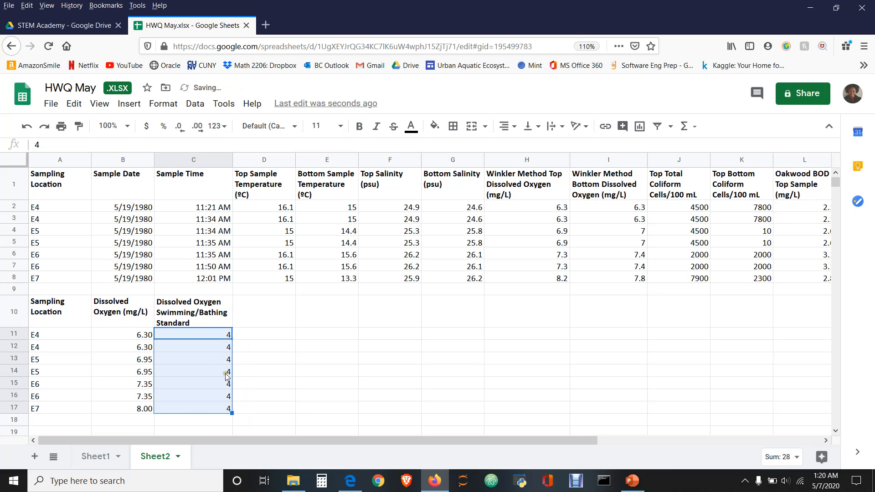
pyautogui.click(278, 385)
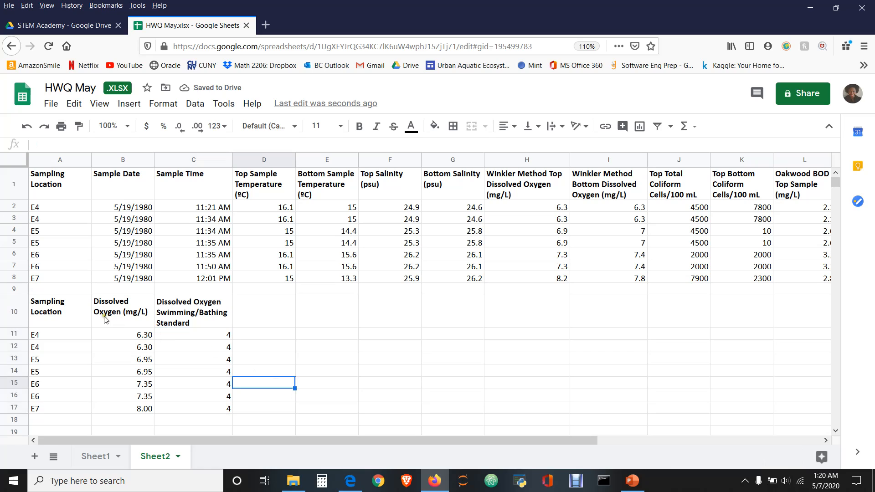
# - Insert a chart from the summary table range A10:C17
pyautogui.moveTo(67, 315); pyautogui.dragTo(231, 414)
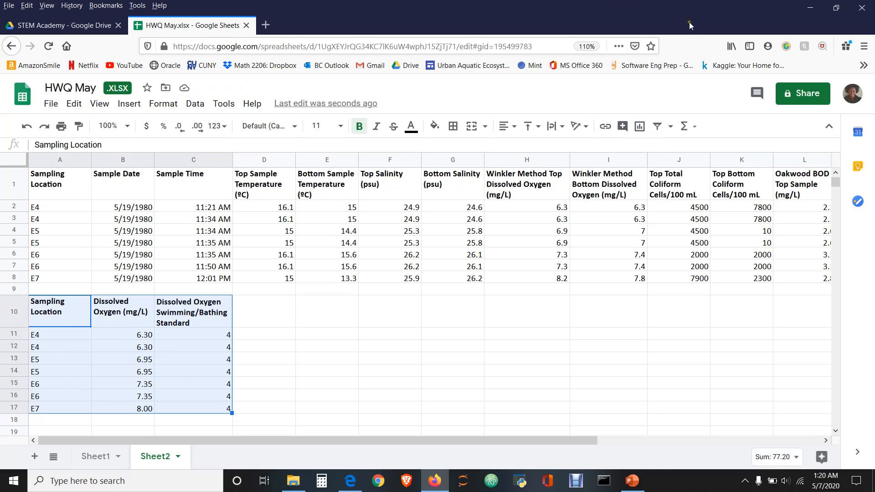
pyautogui.click(641, 129)
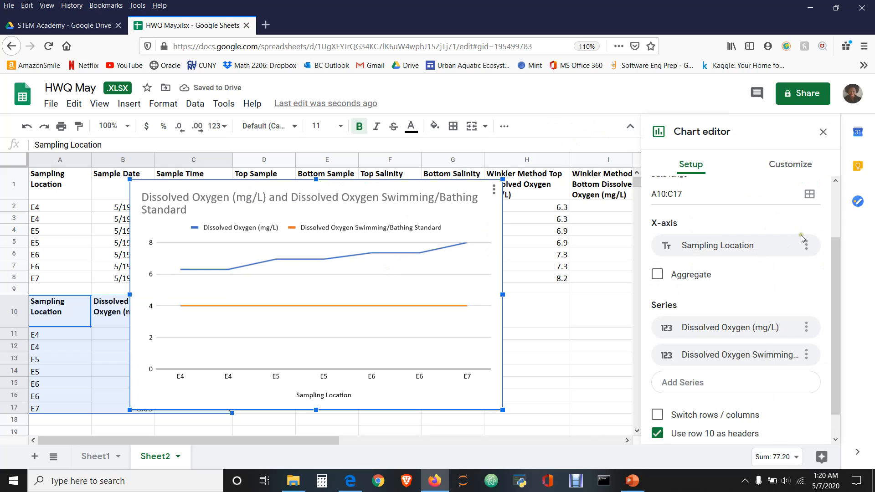
pyautogui.scroll(3, 832, 219)
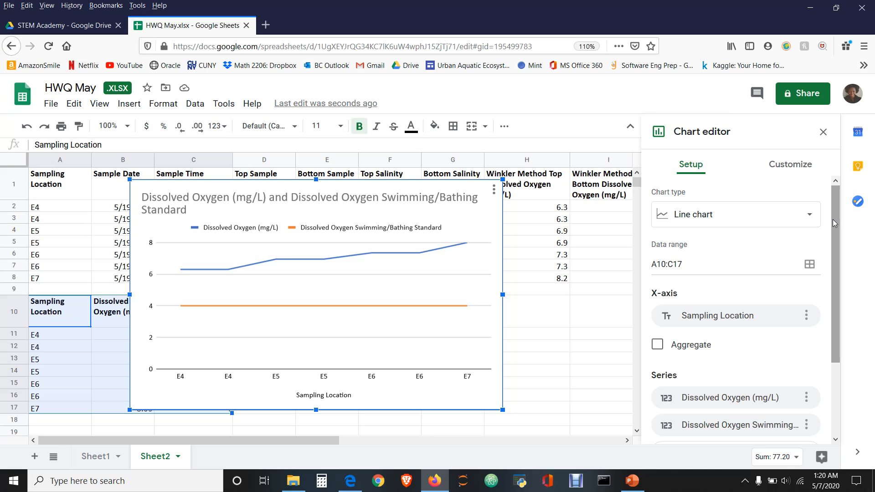
# - Look through the suggested, line and area chart types and the Dissolved Oxygen (mg/L) series settings
pyautogui.click(761, 220)
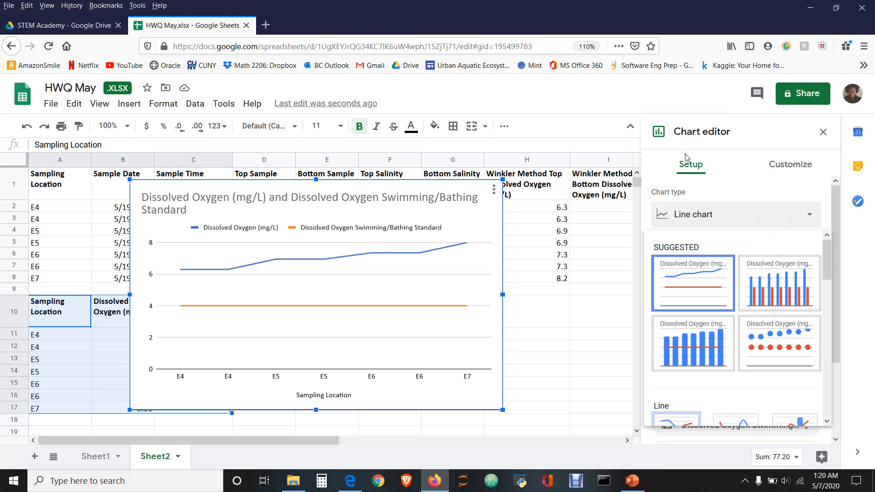
pyautogui.click(734, 215)
pyautogui.click(735, 216)
pyautogui.moveTo(826, 255); pyautogui.dragTo(835, 289)
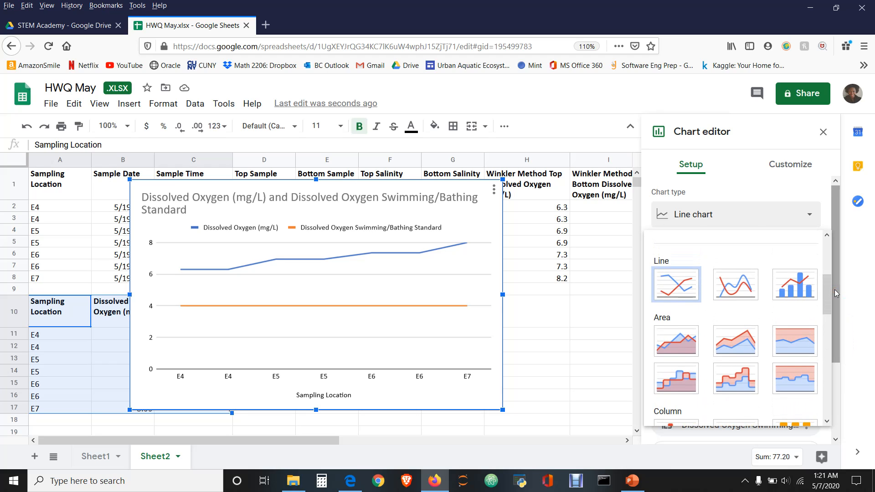
pyautogui.moveTo(828, 289); pyautogui.dragTo(829, 248)
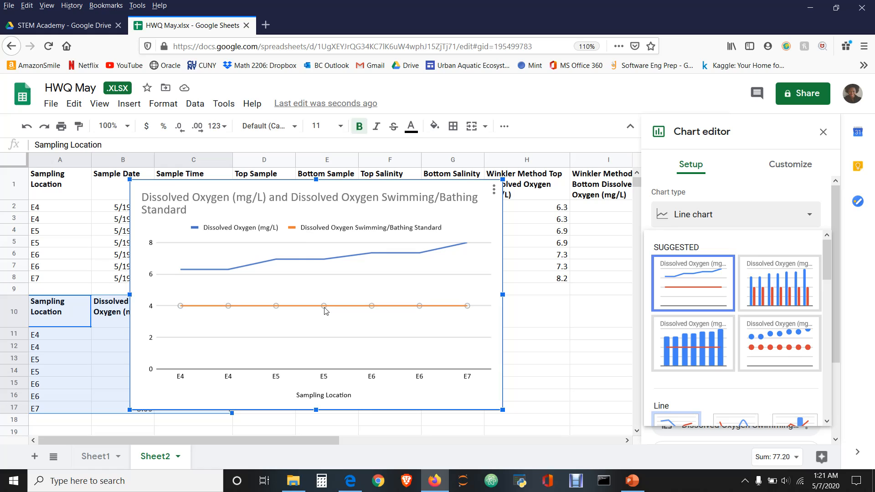
pyautogui.click(305, 262)
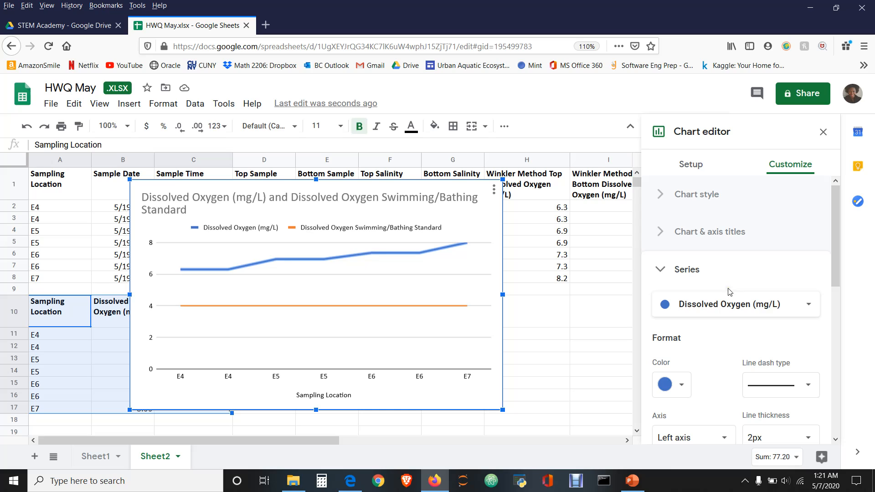
pyautogui.moveTo(836, 256); pyautogui.dragTo(828, 230)
pyautogui.click(683, 166)
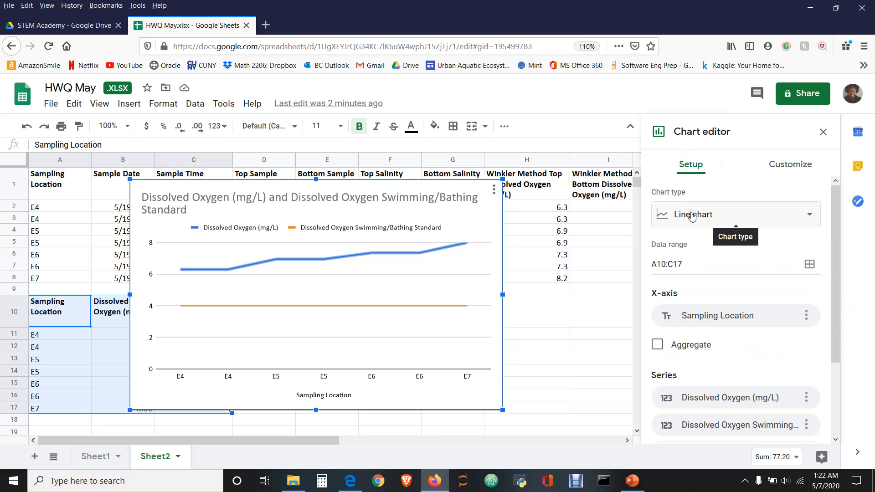
# - Change the chart type from line to combo chart
pyautogui.click(691, 213)
pyautogui.moveTo(828, 253); pyautogui.dragTo(839, 286)
pyautogui.click(811, 301)
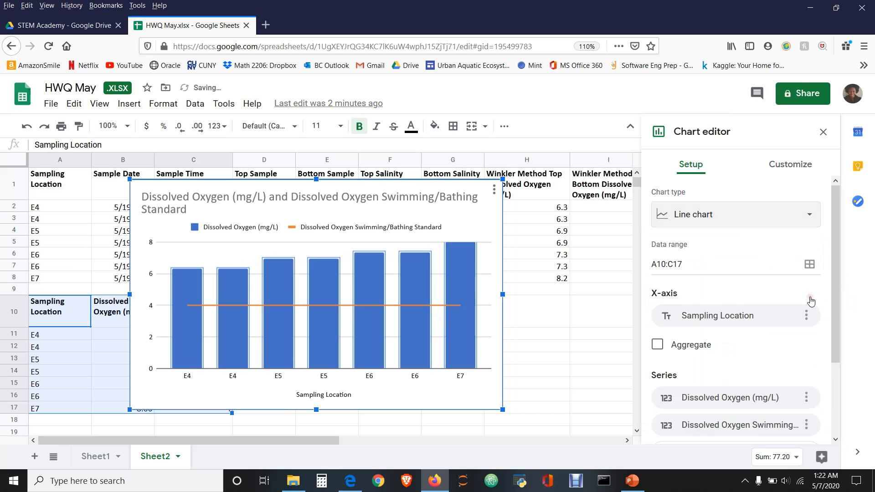
# - Examine the available chart types and the format settings of the Dissolved Oxygen Swimming/Bathing Standard series
pyautogui.click(696, 219)
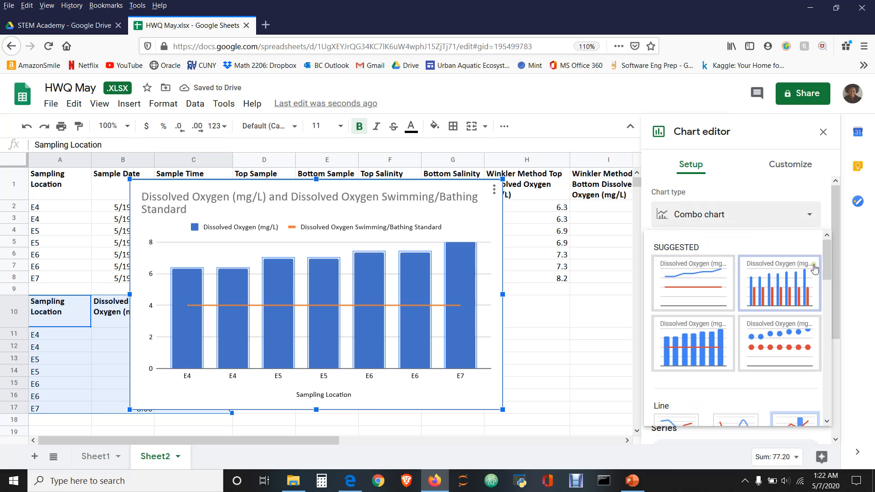
pyautogui.moveTo(827, 260); pyautogui.dragTo(836, 300)
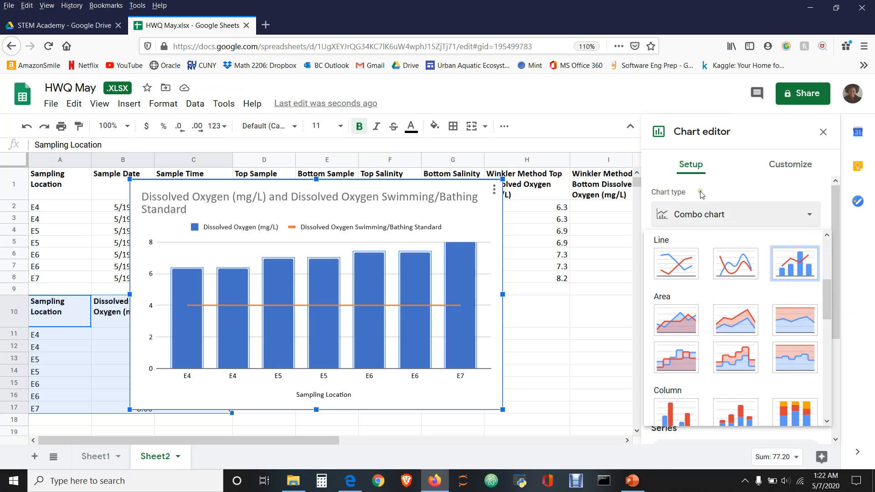
pyautogui.click(207, 308)
pyautogui.click(207, 305)
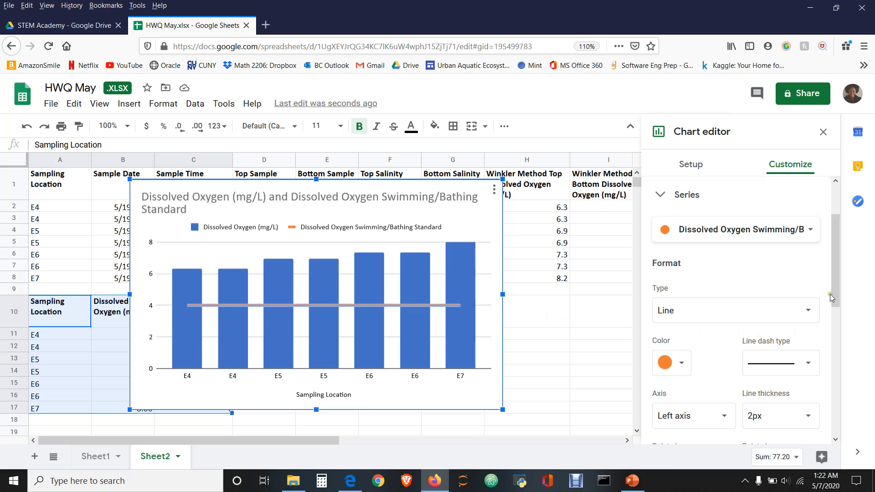
pyautogui.click(840, 249)
pyautogui.moveTo(841, 248); pyautogui.dragTo(840, 214)
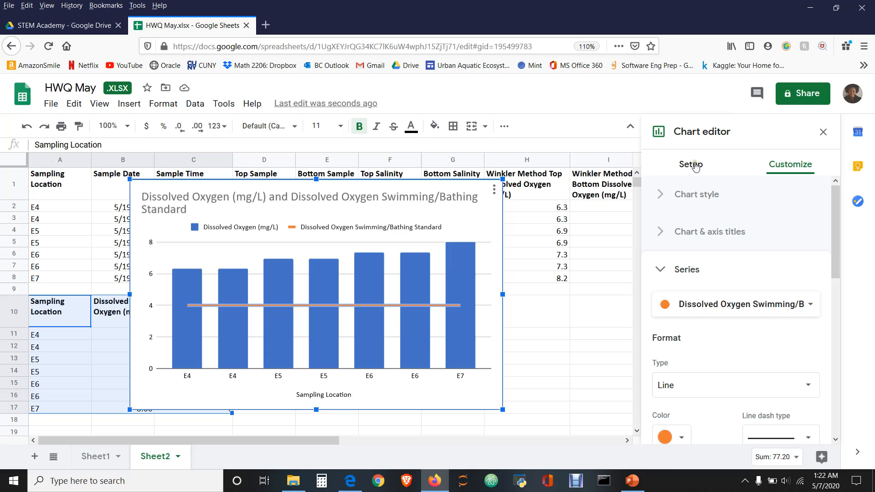
# - Review the chart style settings and the chart and axis title settings
pyautogui.click(696, 197)
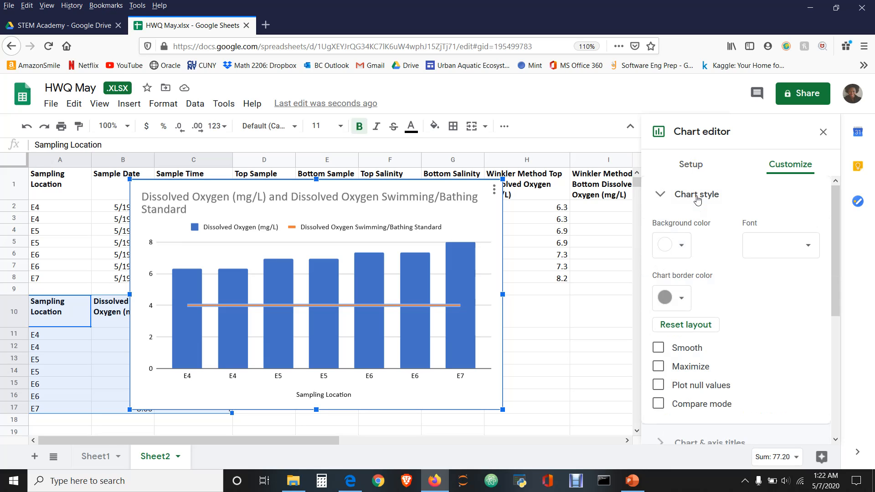
pyautogui.moveTo(836, 217); pyautogui.dragTo(840, 183)
pyautogui.click(722, 195)
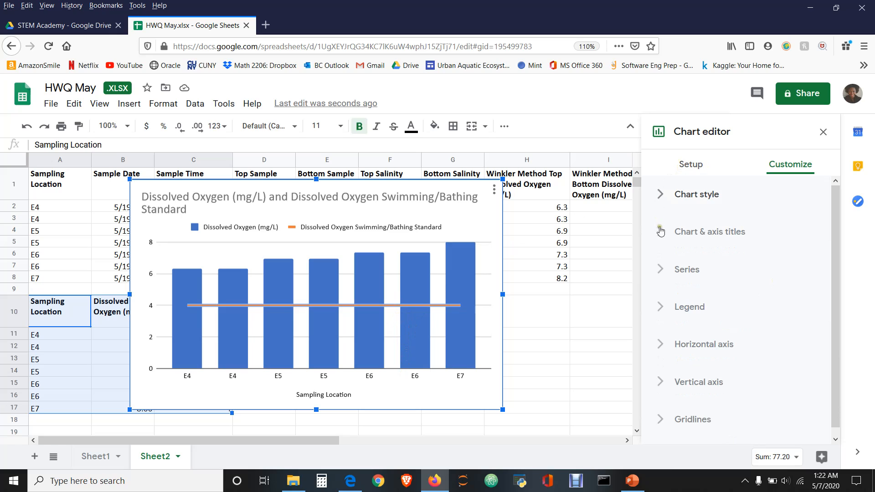
pyautogui.click(664, 198)
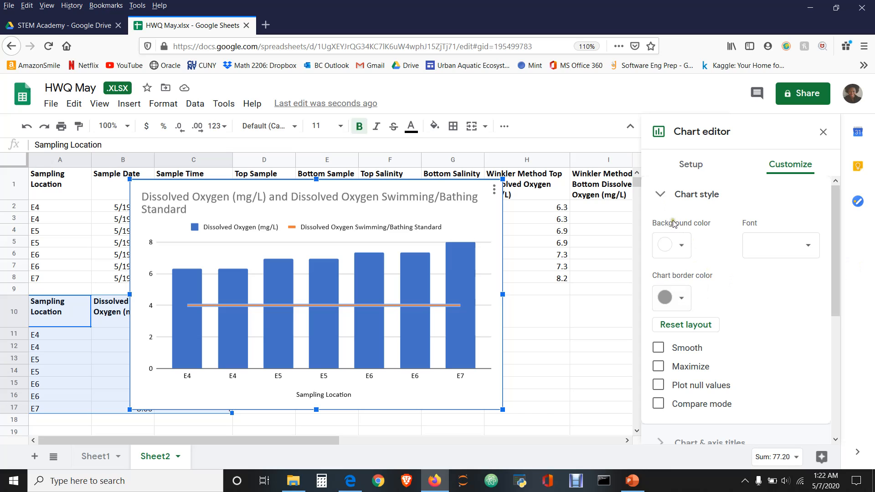
pyautogui.click(680, 200)
pyautogui.click(663, 238)
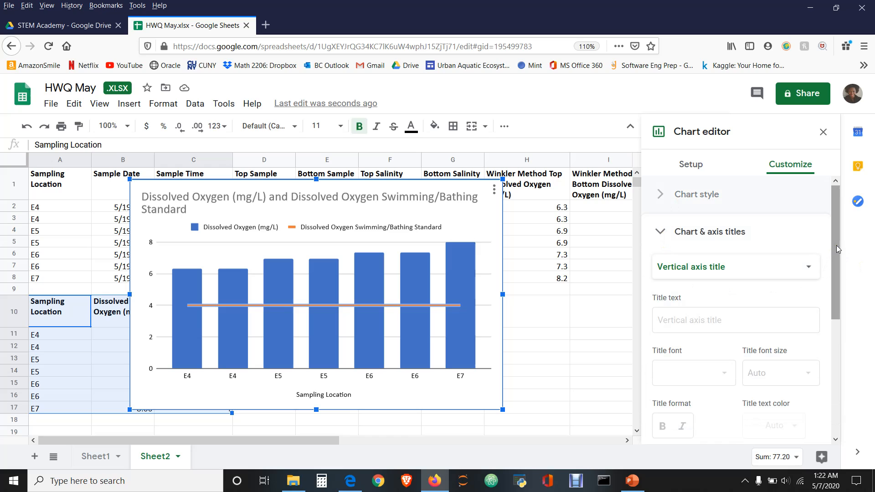
pyautogui.click(660, 232)
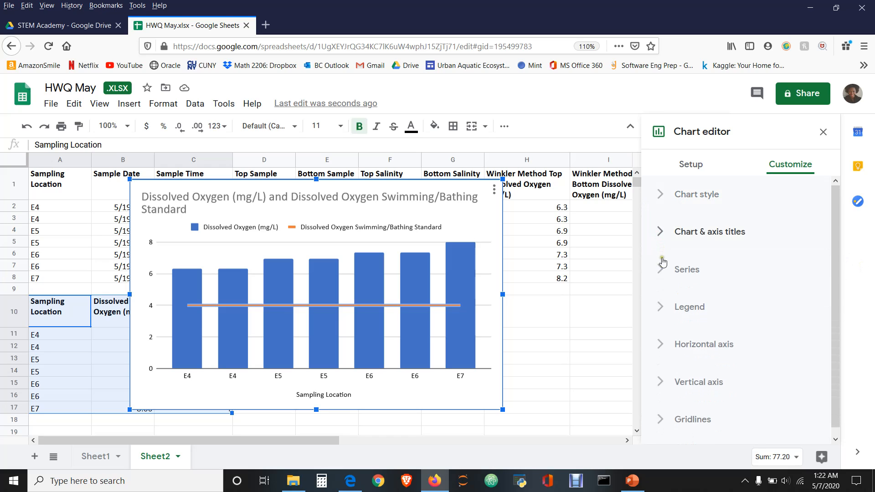
# - Change the Dissolved Oxygen Swimming/Bathing Standard series to a stepped area and color it light red
pyautogui.click(660, 274)
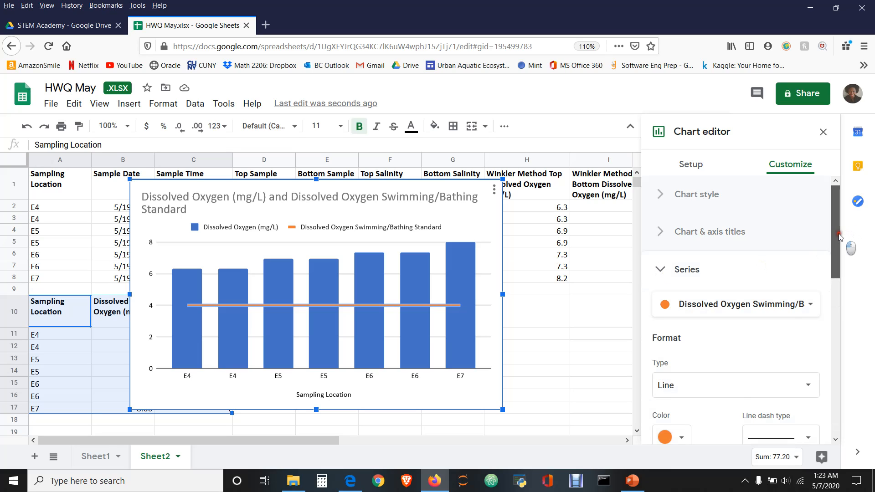
pyautogui.moveTo(842, 232); pyautogui.dragTo(836, 281)
pyautogui.click(802, 263)
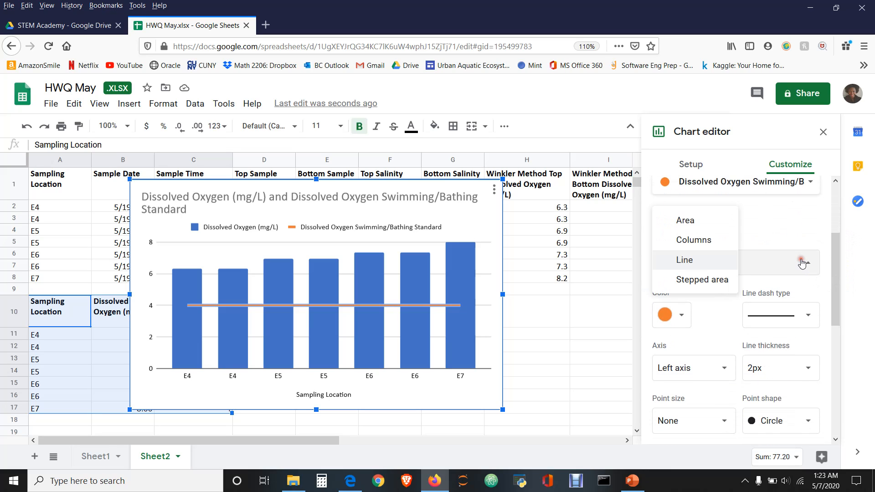
pyautogui.click(702, 280)
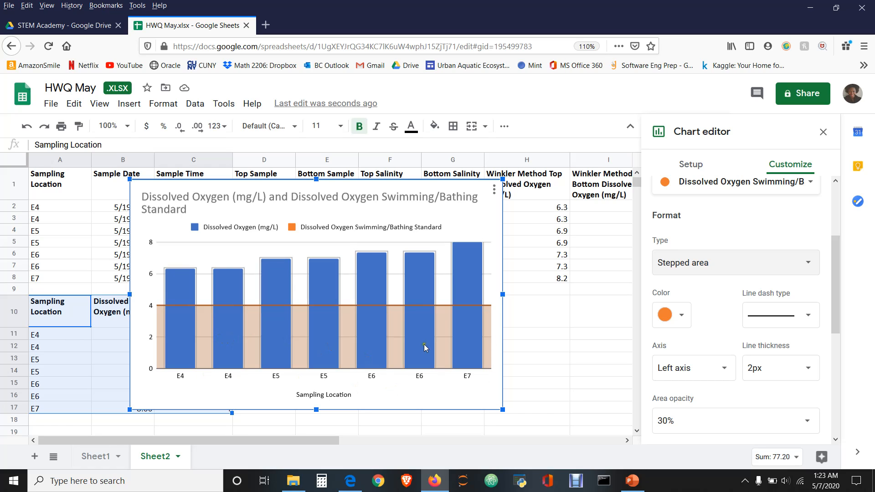
pyautogui.click(681, 316)
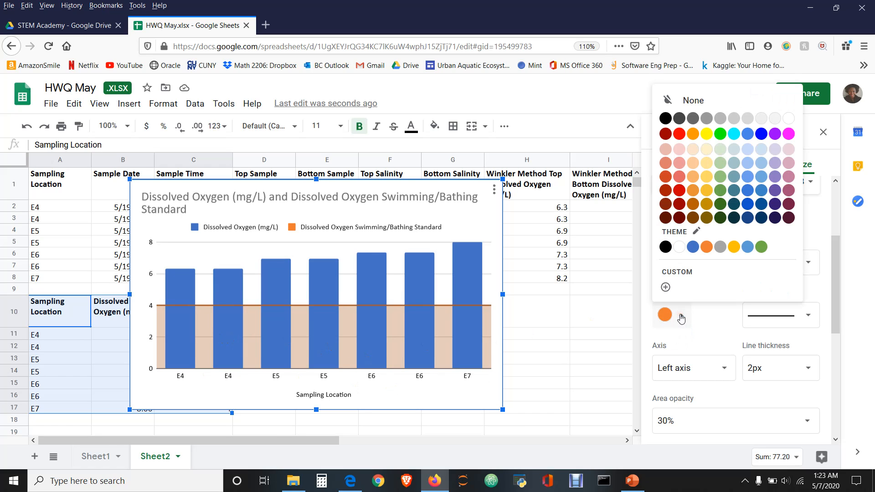
pyautogui.click(680, 178)
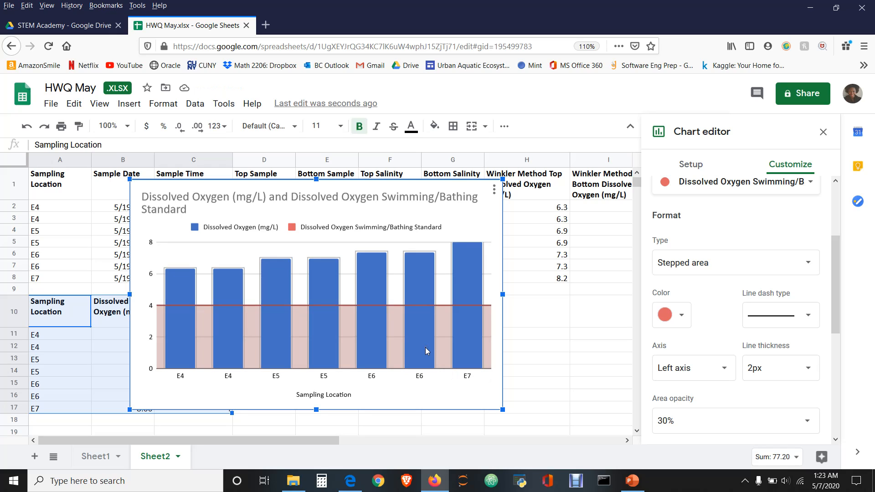
# - Center the chart title above the plot
pyautogui.click(257, 201)
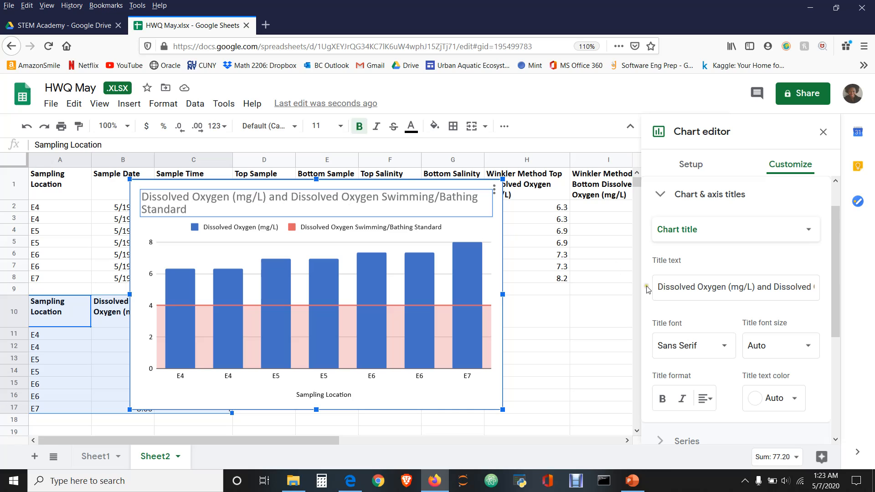
pyautogui.click(705, 400)
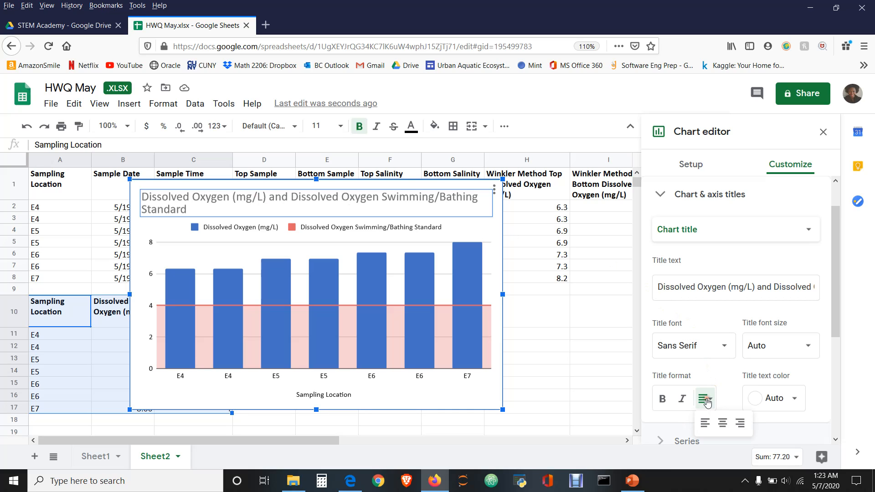
pyautogui.click(723, 423)
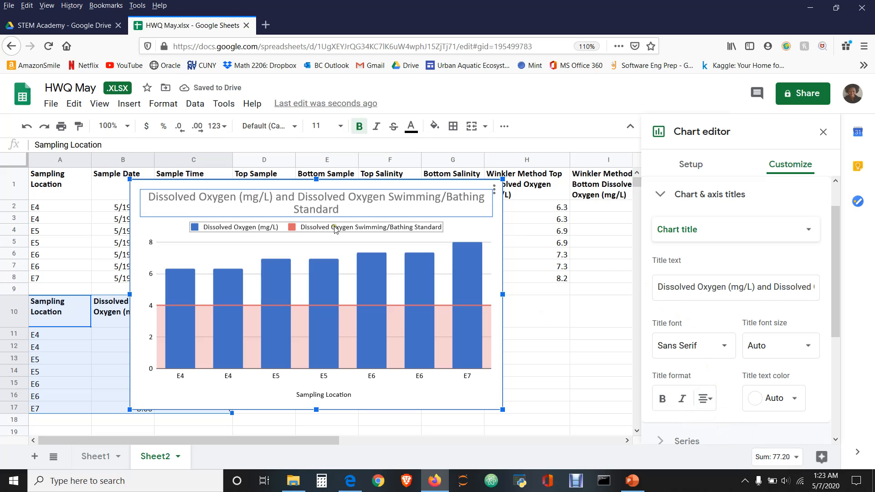
# - Position the chart legend to the left of the plot
pyautogui.click(311, 230)
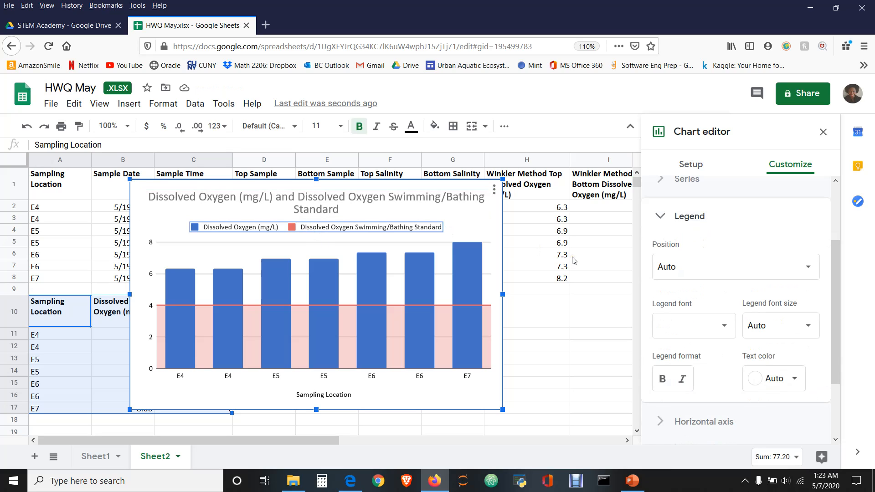
pyautogui.click(741, 270)
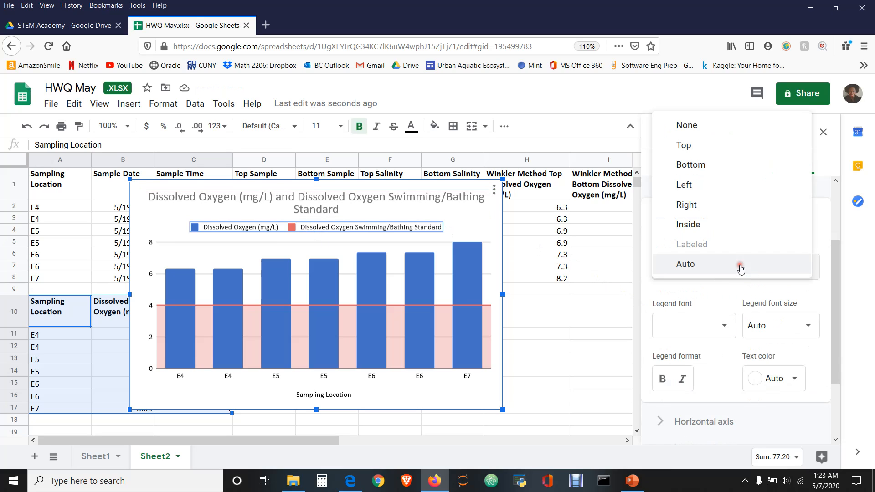
pyautogui.click(720, 173)
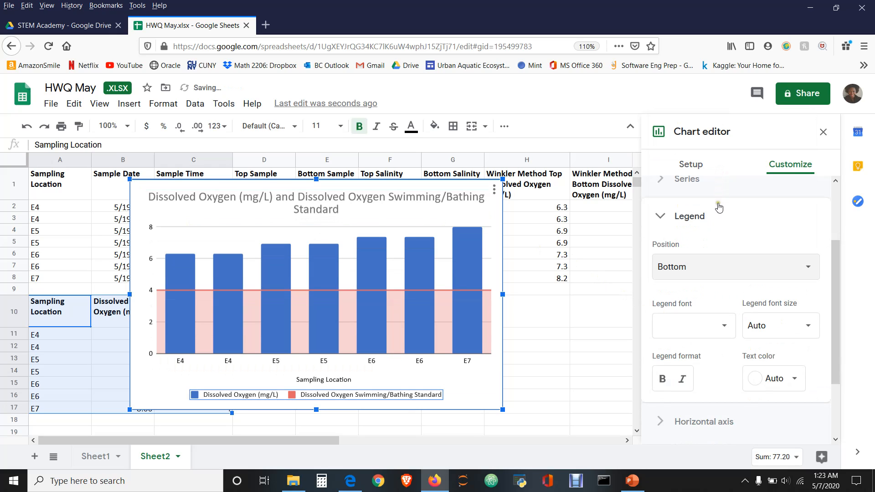
pyautogui.click(718, 269)
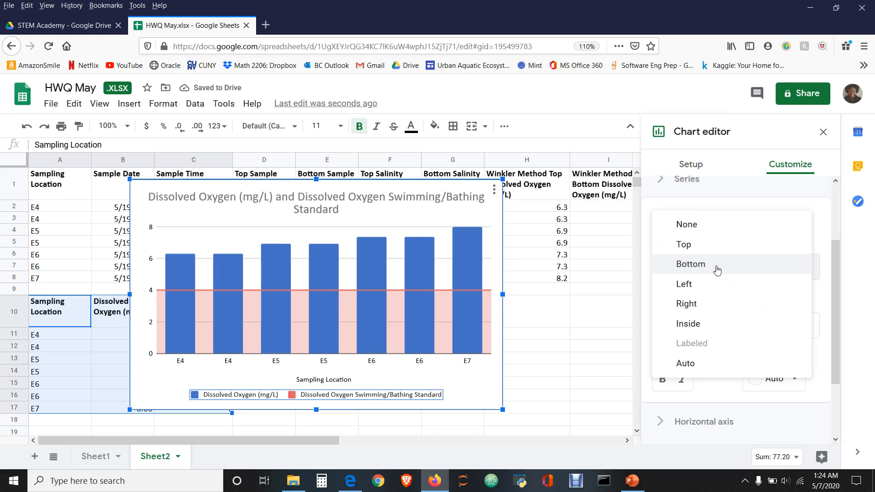
pyautogui.click(689, 286)
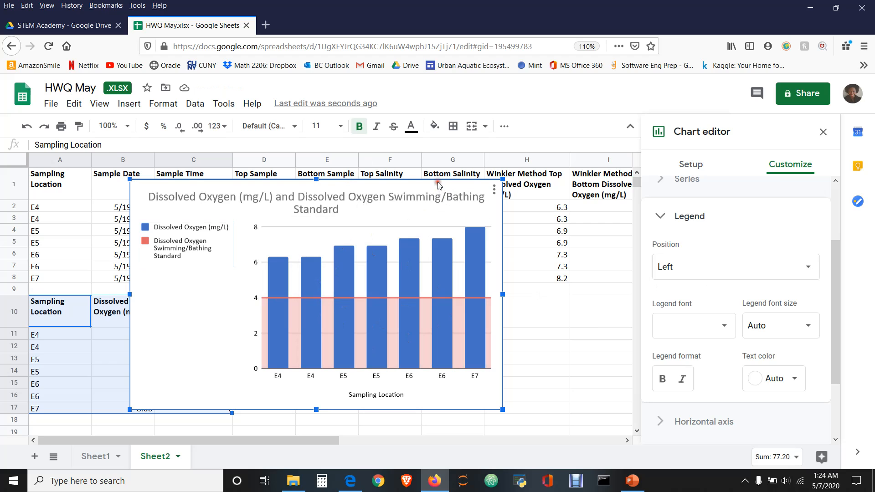
# - Move the dissolved oxygen chart beside the summary table, clear of the data, and close the chart editor
pyautogui.moveTo(409, 187); pyautogui.dragTo(533, 300)
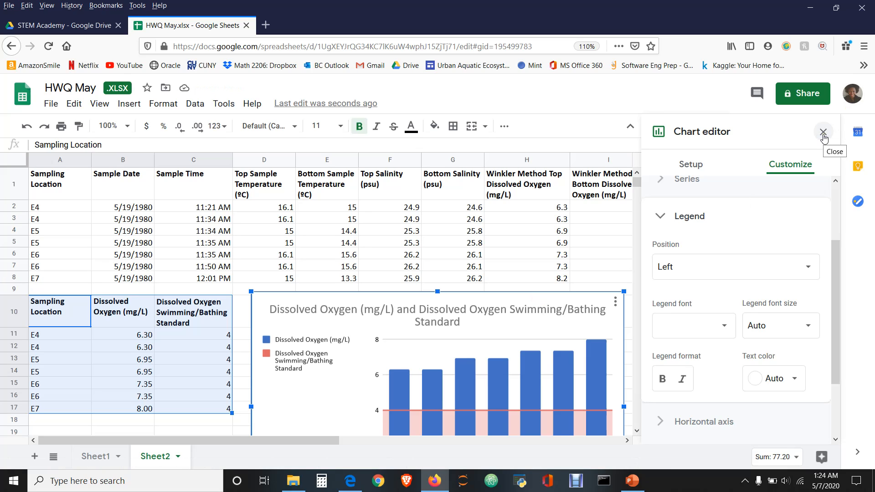
pyautogui.click(823, 132)
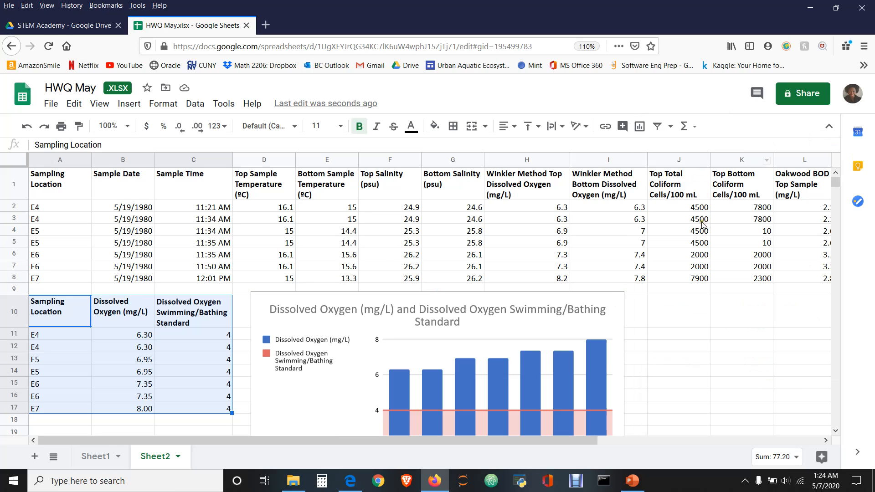
pyautogui.click(707, 291)
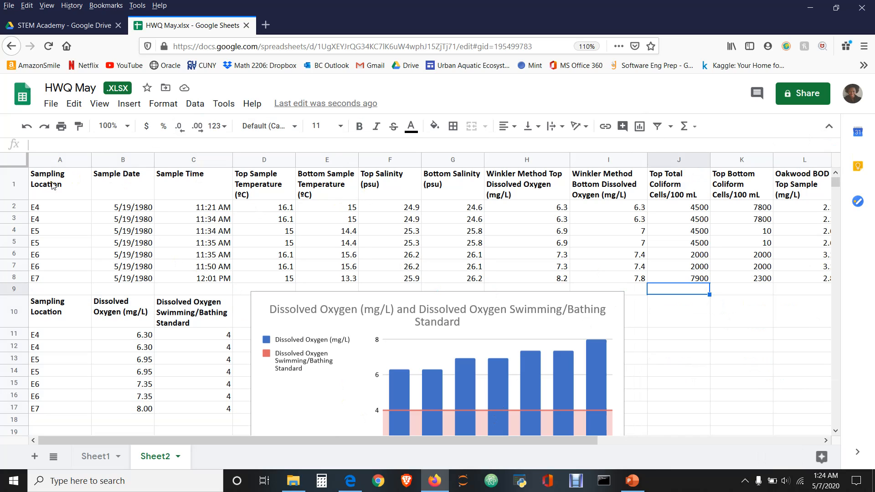
# - Copy the Sampling Location column A1:A8 into a new table starting at J10
pyautogui.moveTo(54, 180); pyautogui.dragTo(67, 284)
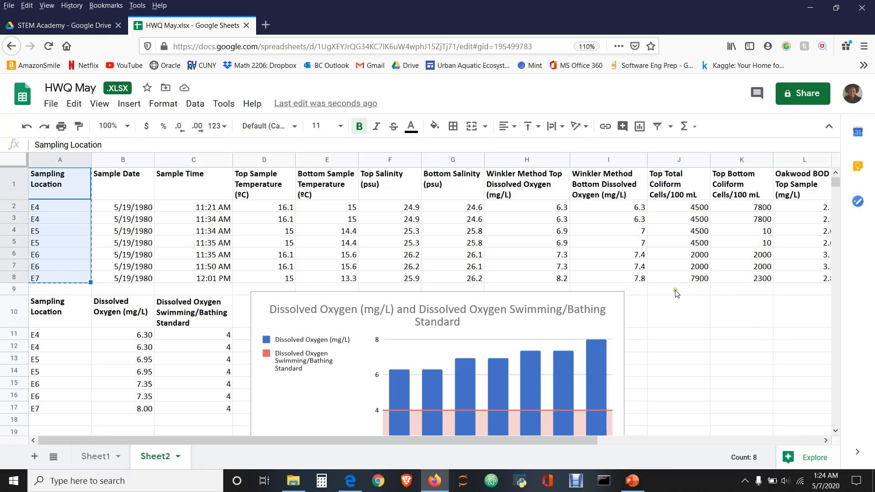
pyautogui.click(677, 310)
pyautogui.hotkey('ctrl', 'v')
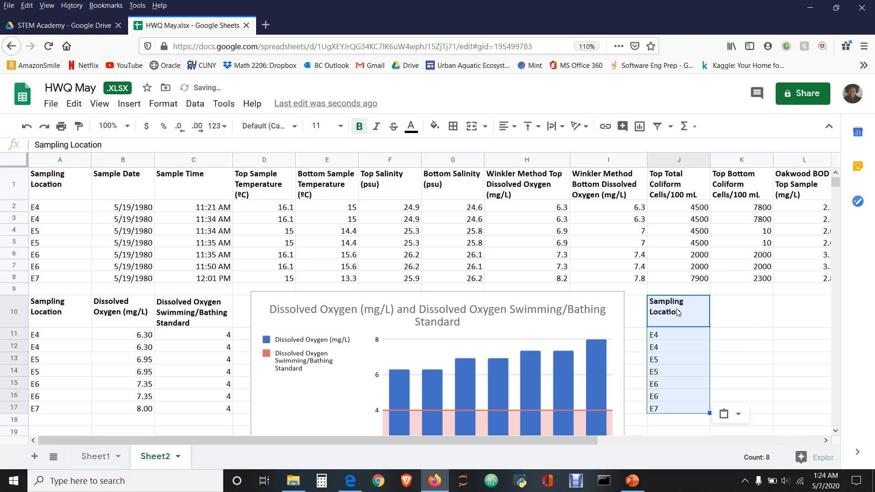
# - Copy the Bottom Sample Temperature and Top Salinity columns, E1:F8, into the new table starting at K10
pyautogui.moveTo(313, 173); pyautogui.dragTo(387, 279)
pyautogui.hotkey('ctrl', 'c')
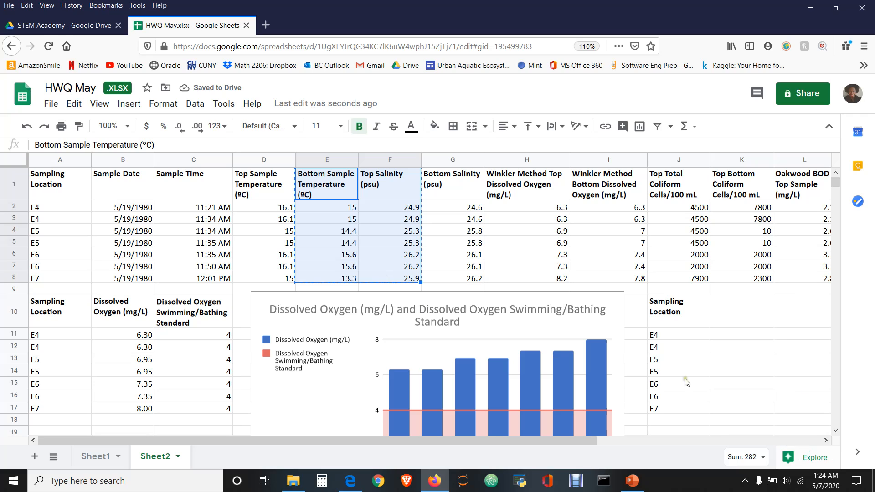
pyautogui.click(759, 314)
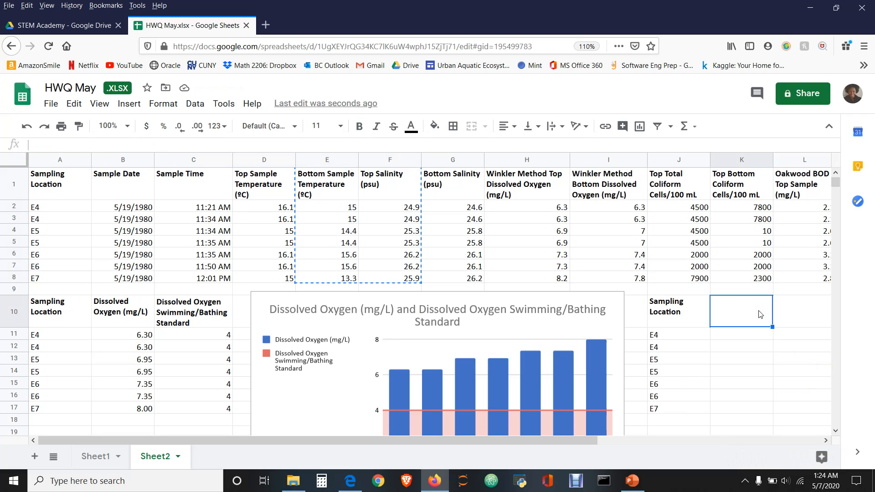
pyautogui.hotkey('ctrl', 'v')
# - Insert a chart from the new table in J10:L17
pyautogui.moveTo(577, 443); pyautogui.dragTo(764, 443)
pyautogui.moveTo(416, 317); pyautogui.dragTo(553, 414)
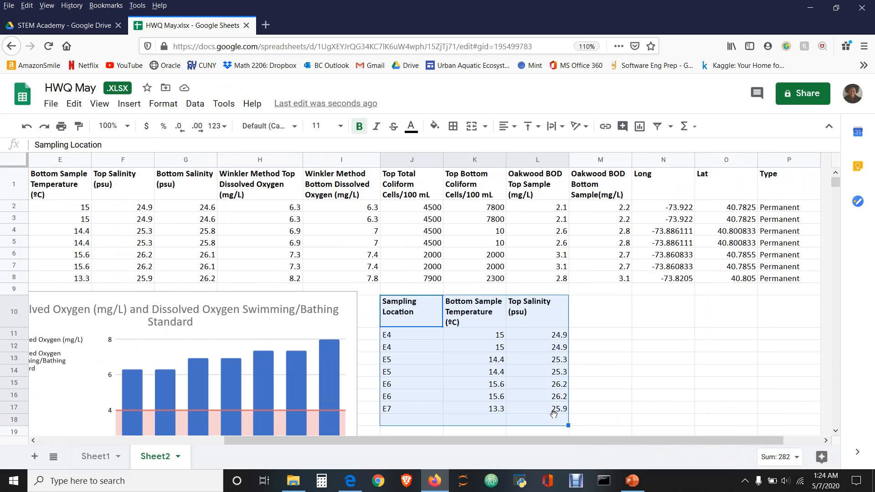
pyautogui.click(554, 413)
pyautogui.moveTo(426, 314); pyautogui.dragTo(538, 409)
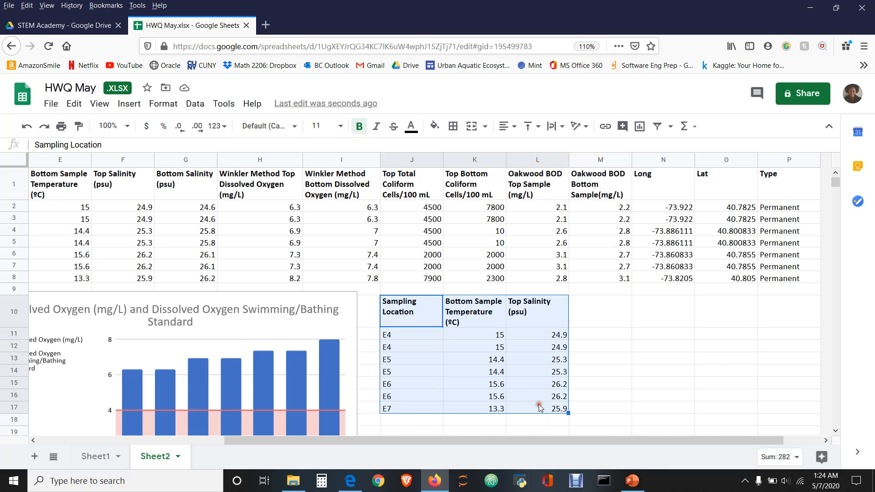
pyautogui.click(640, 127)
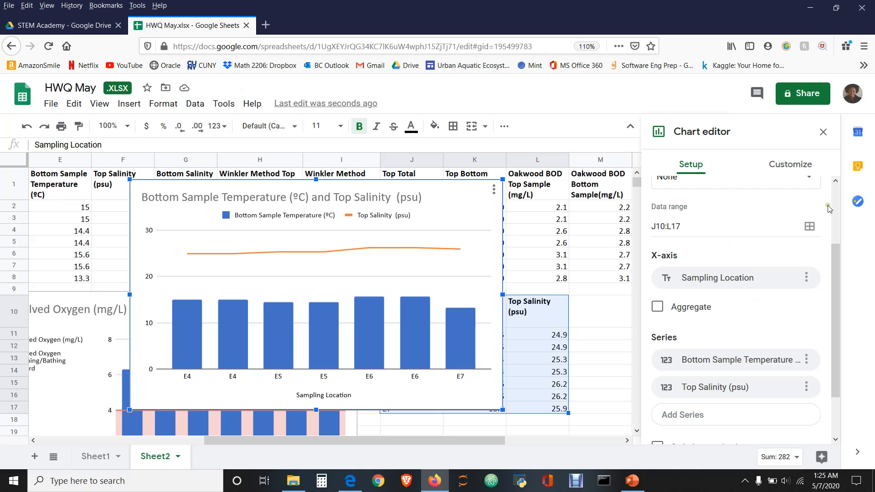
# - Try the temperature and salinity chart as an area chart and shift it toward the right of the sheet
pyautogui.scroll(2, 835, 210)
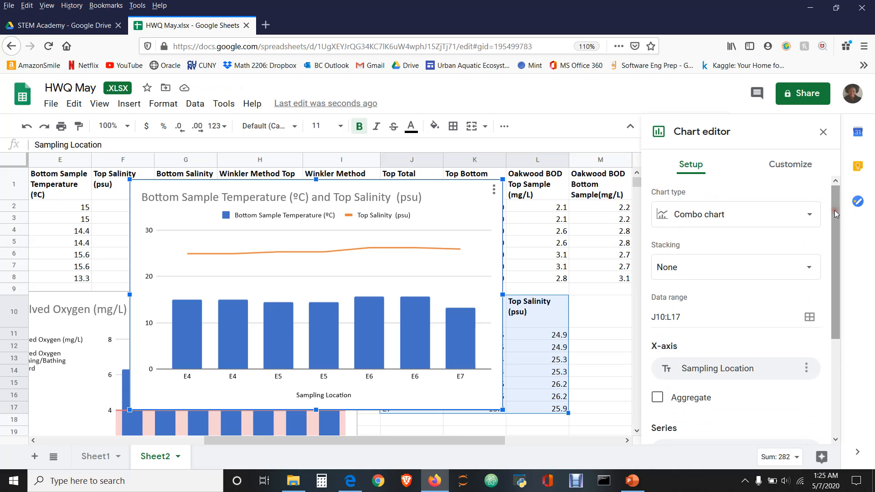
pyautogui.click(735, 216)
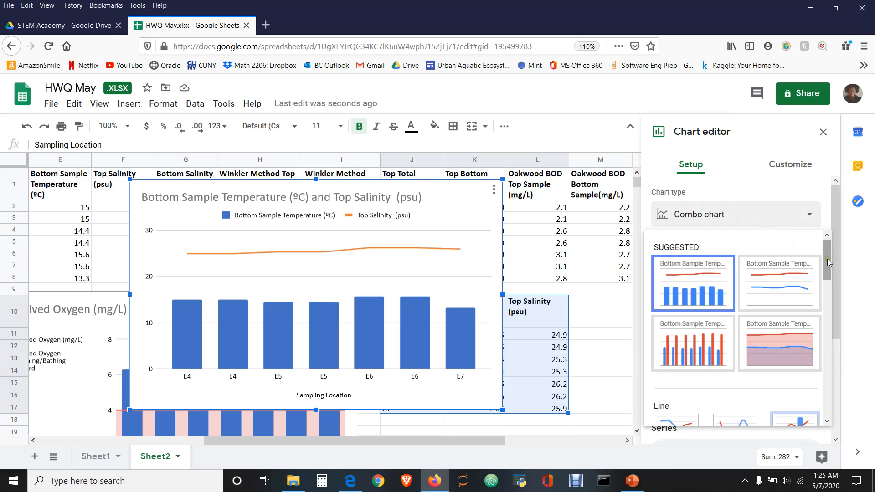
pyautogui.click(780, 347)
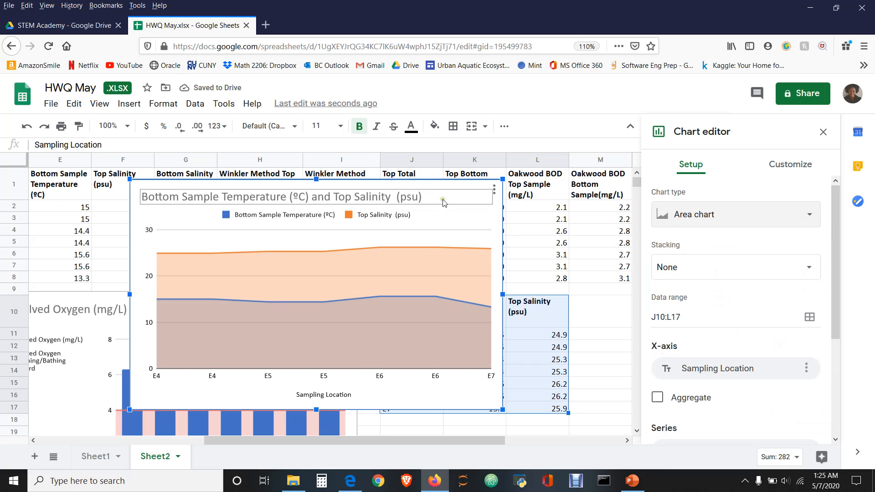
pyautogui.moveTo(458, 222); pyautogui.dragTo(589, 240)
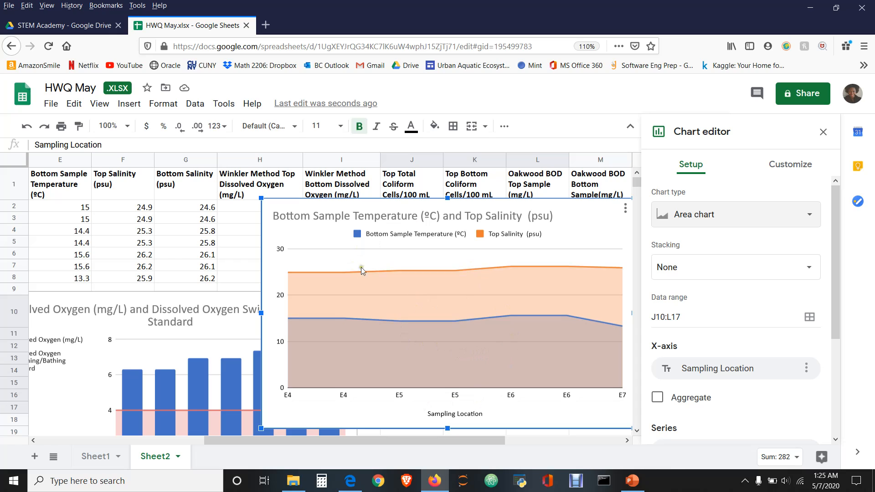
# - Change the temperature and salinity chart to a stacked column chart
pyautogui.click(691, 218)
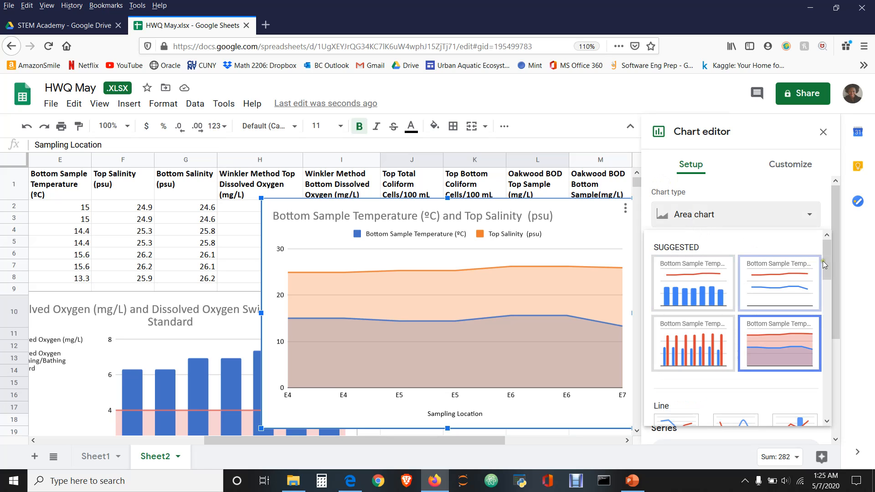
pyautogui.moveTo(829, 259); pyautogui.dragTo(843, 333)
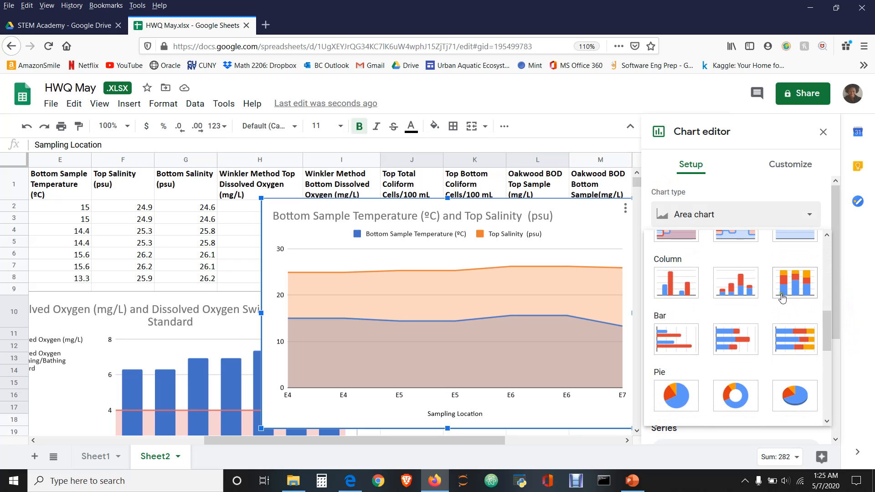
pyautogui.click(736, 295)
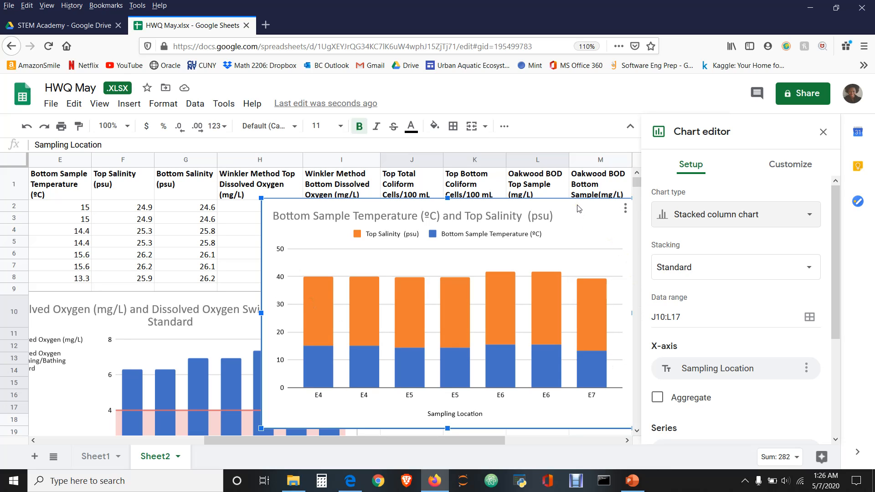
pyautogui.click(766, 217)
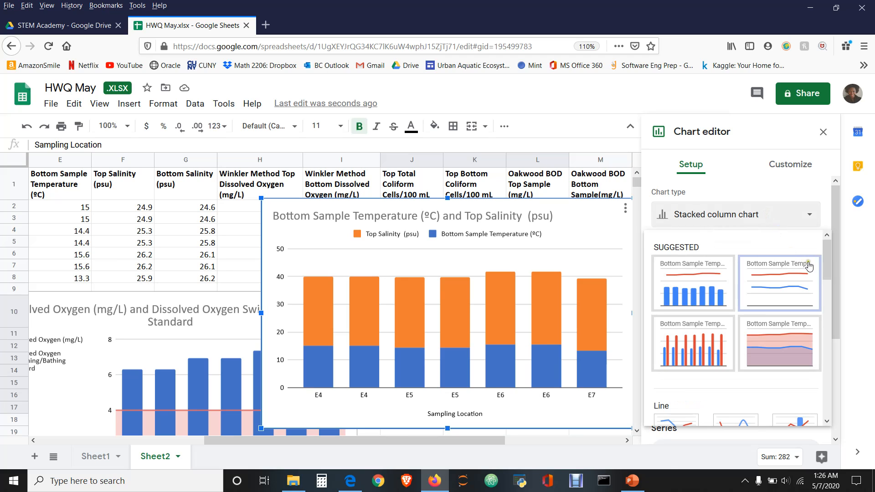
pyautogui.moveTo(828, 260); pyautogui.dragTo(842, 379)
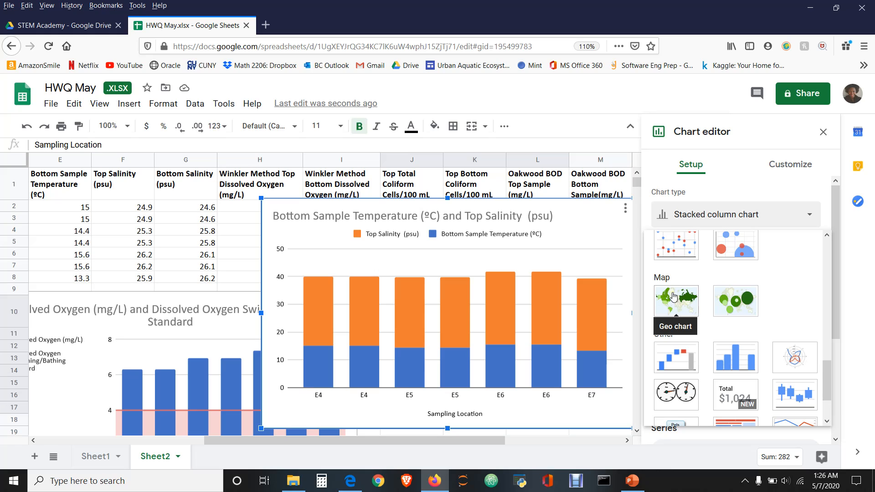
pyautogui.click(594, 234)
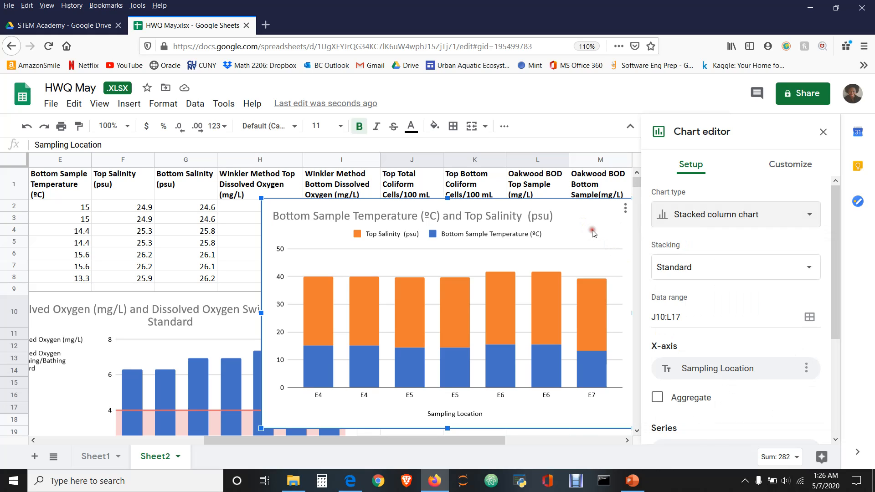
# - Close the chart editor and move the temperature and salinity chart directly below its source table in J10:L17
pyautogui.click(824, 133)
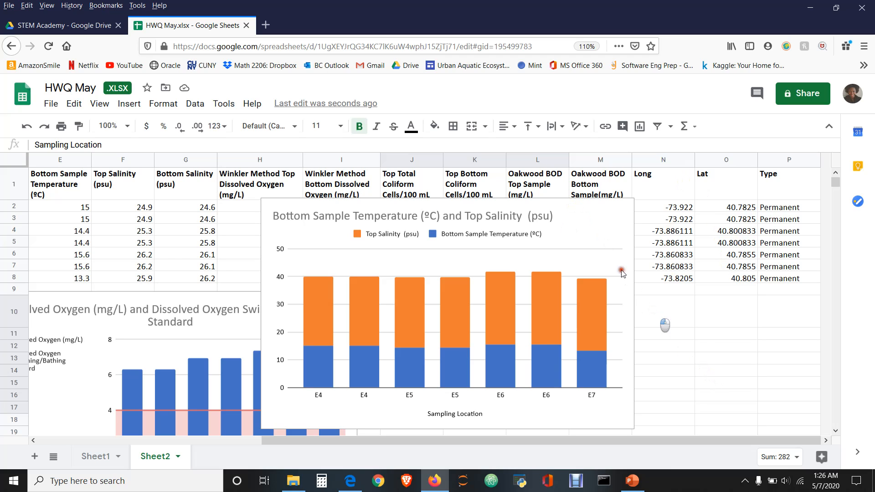
pyautogui.moveTo(592, 221); pyautogui.dragTo(873, 360)
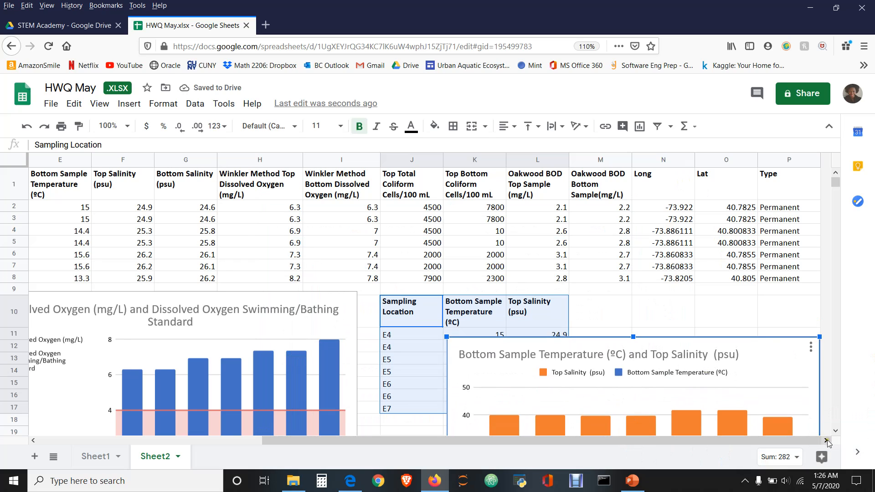
pyautogui.click(771, 352)
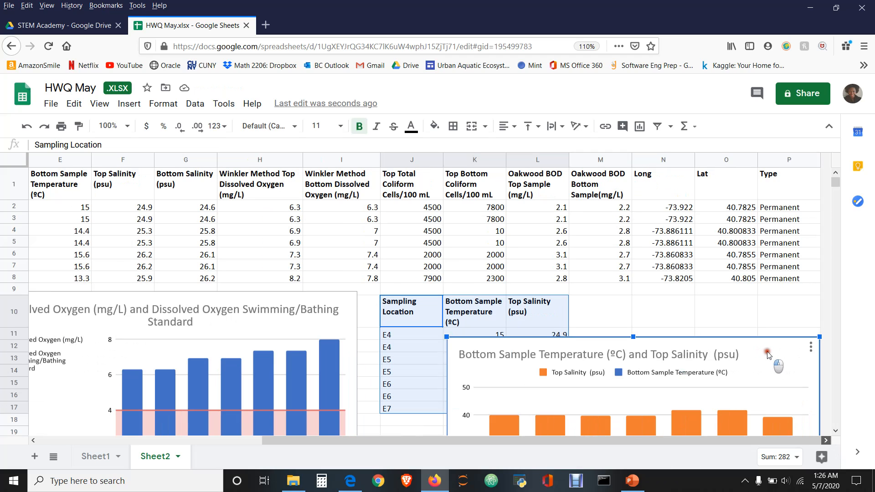
pyautogui.click(826, 441)
pyautogui.moveTo(781, 369); pyautogui.dragTo(708, 459)
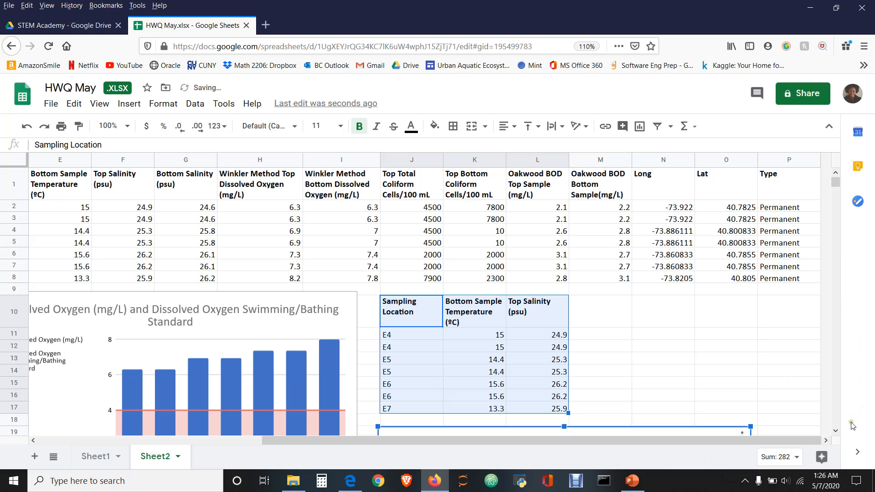
pyautogui.click(837, 431)
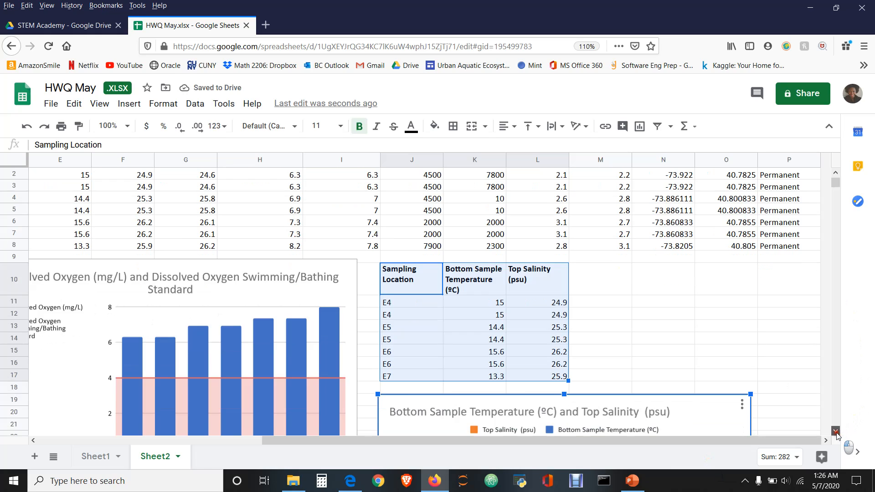